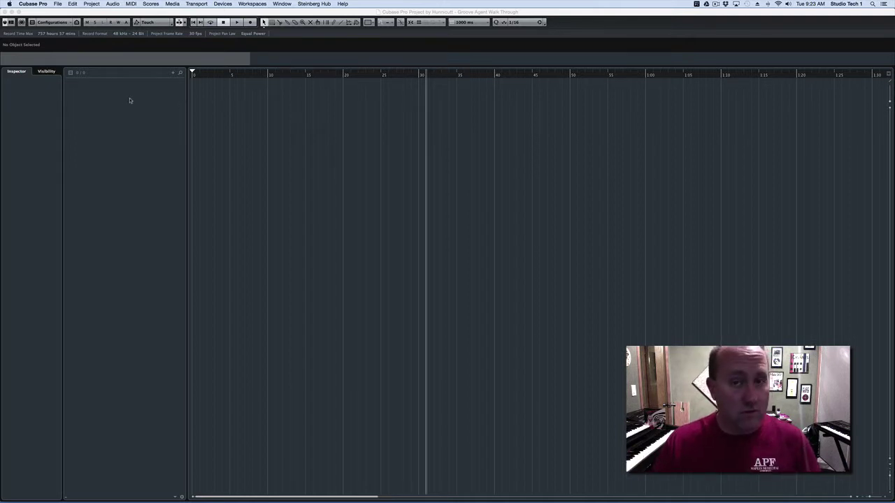
- Add an instrument track using Groove Agent SE from the Drum category
click(62, 93)
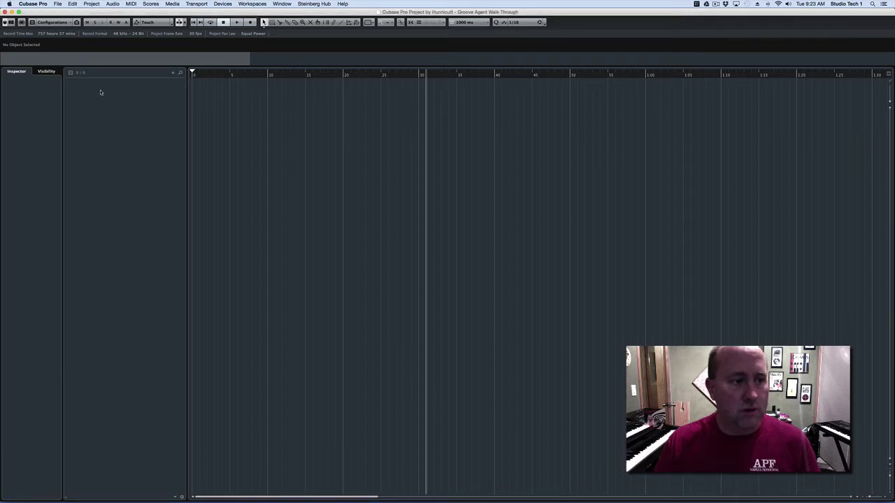
right_click(50, 105)
click(51, 104)
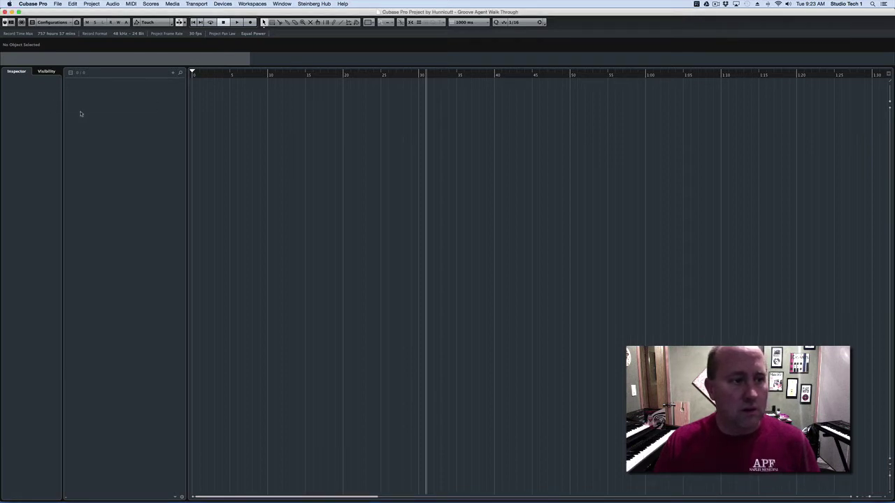
right_click(173, 97)
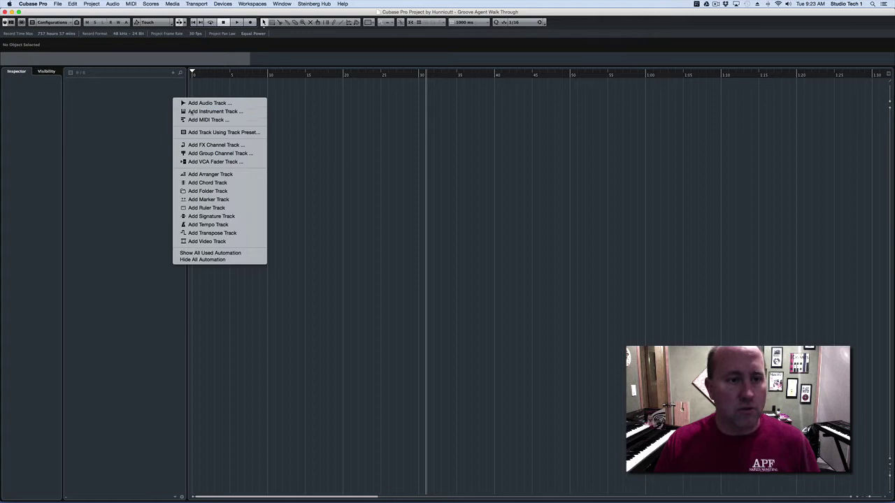
click(190, 108)
click(485, 145)
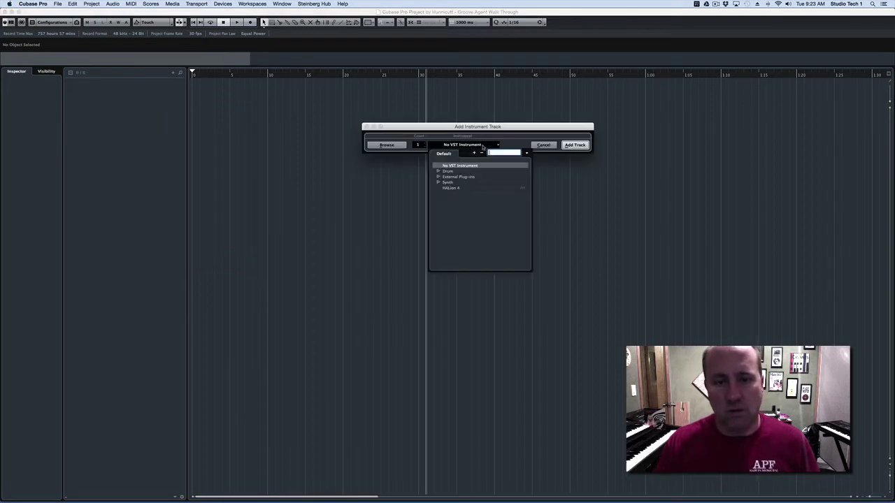
click(439, 172)
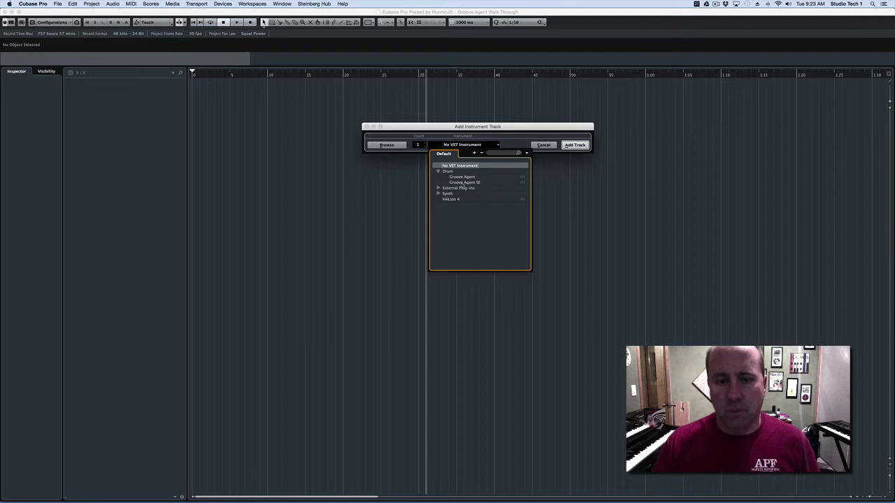
click(463, 183)
click(574, 145)
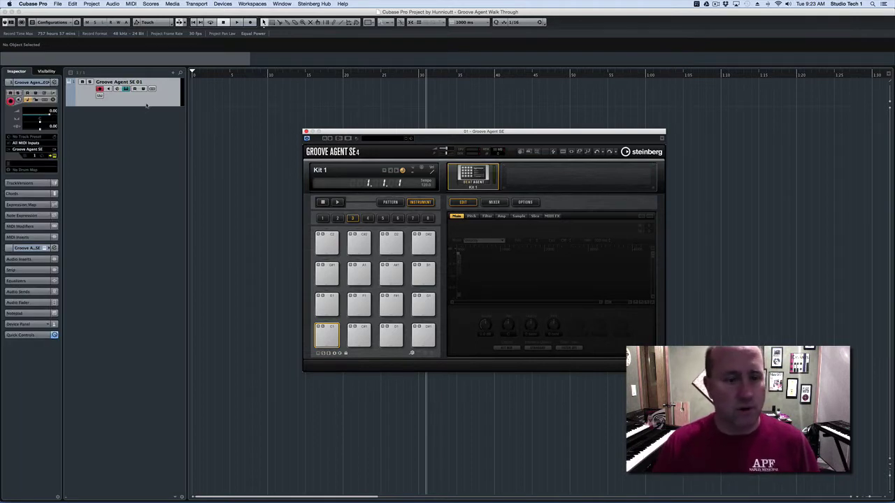
drag(428, 132, 396, 98)
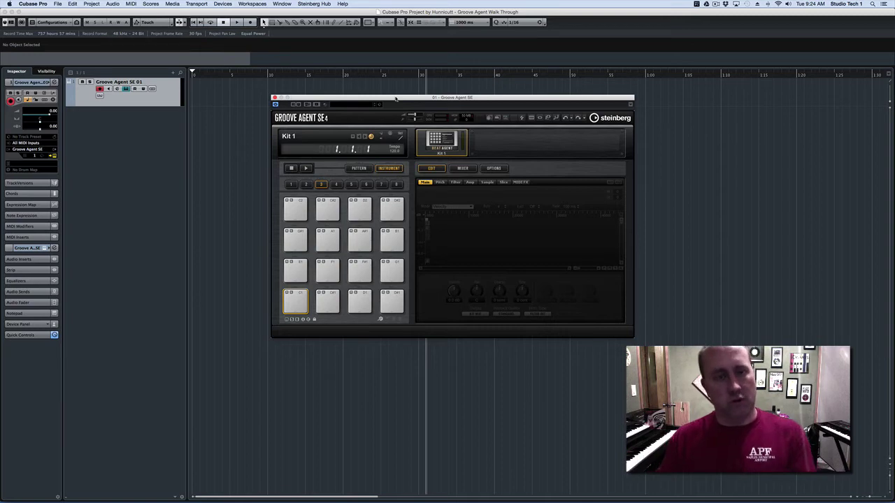
drag(429, 97, 429, 93)
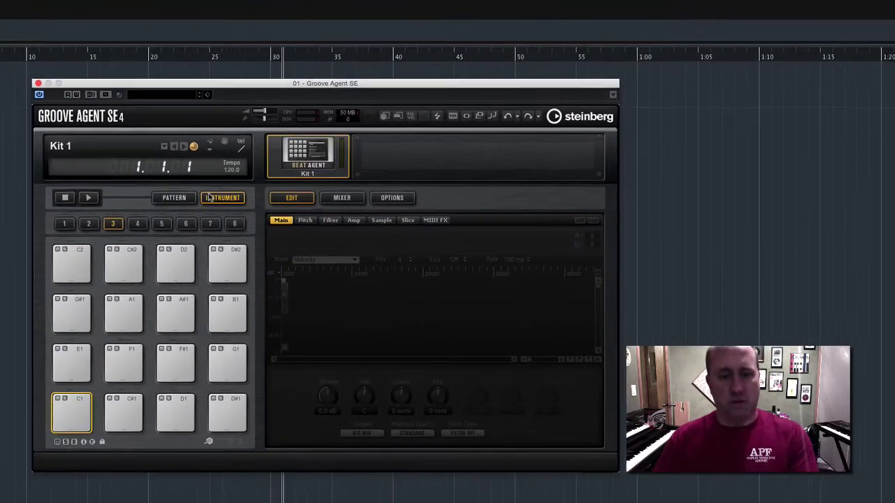
click(358, 163)
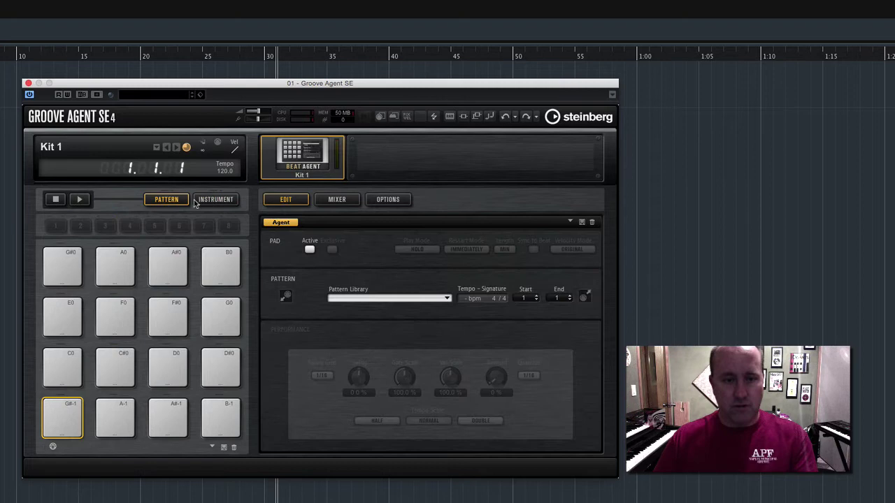
click(216, 200)
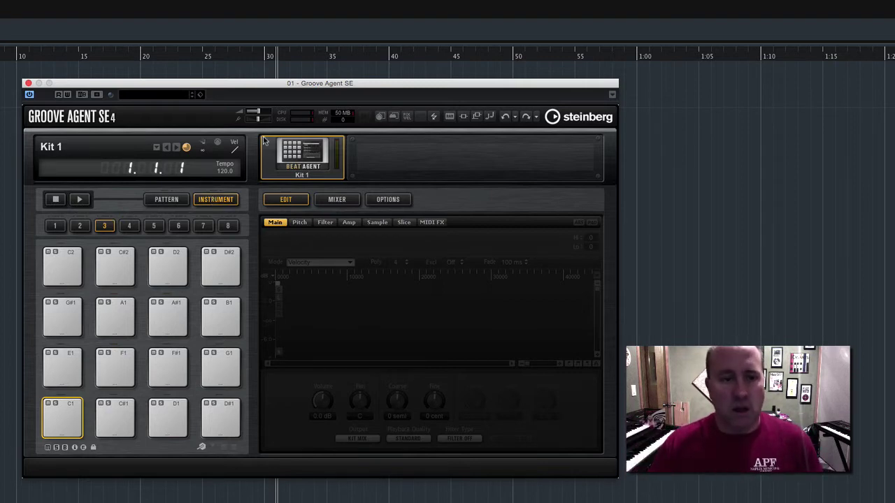
- Choose Load Kit With Patterns from the Beat Agent slot menu and move the browser aside
right_click(306, 155)
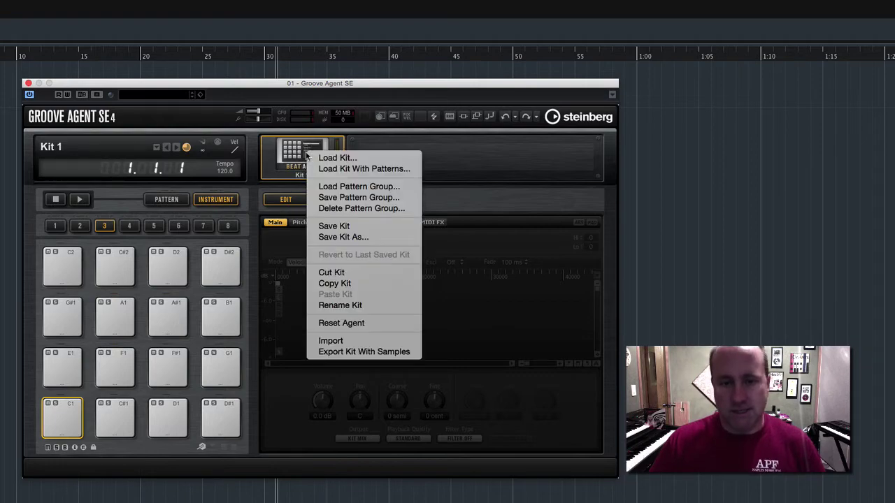
click(343, 169)
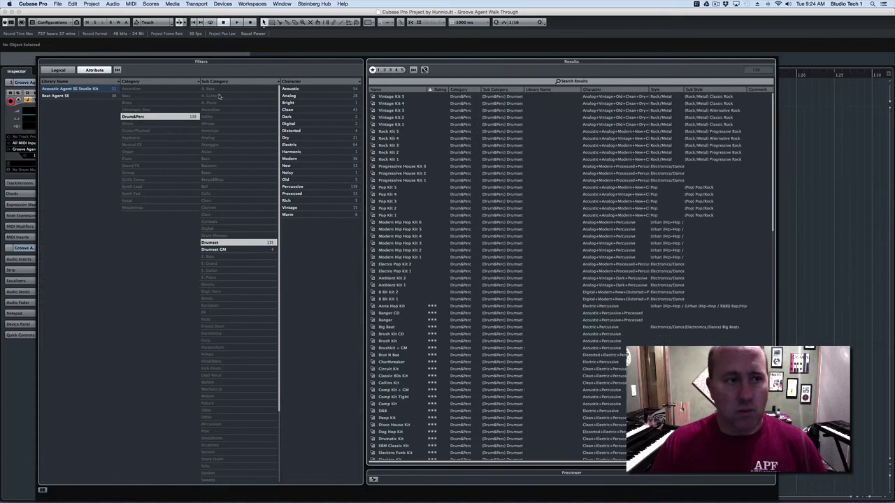
drag(492, 67, 516, 51)
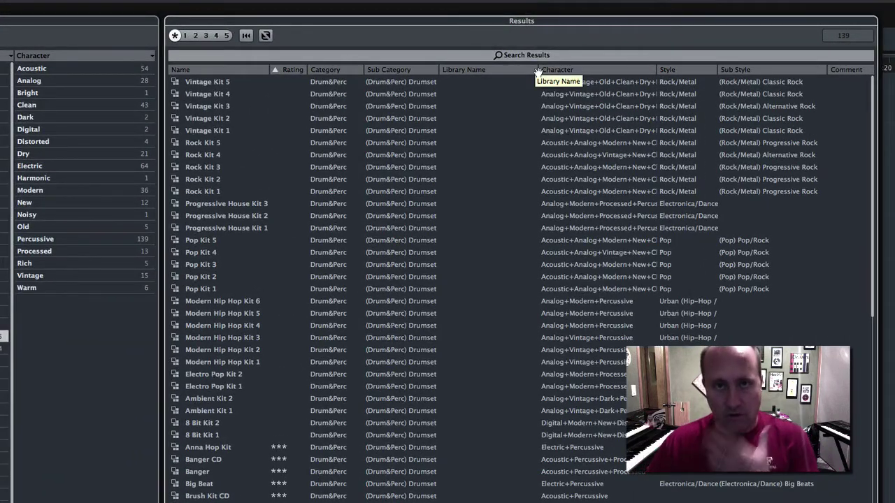
- Sort the kits by Name, then by Library Name descending so Beat Agent SE leads
click(226, 70)
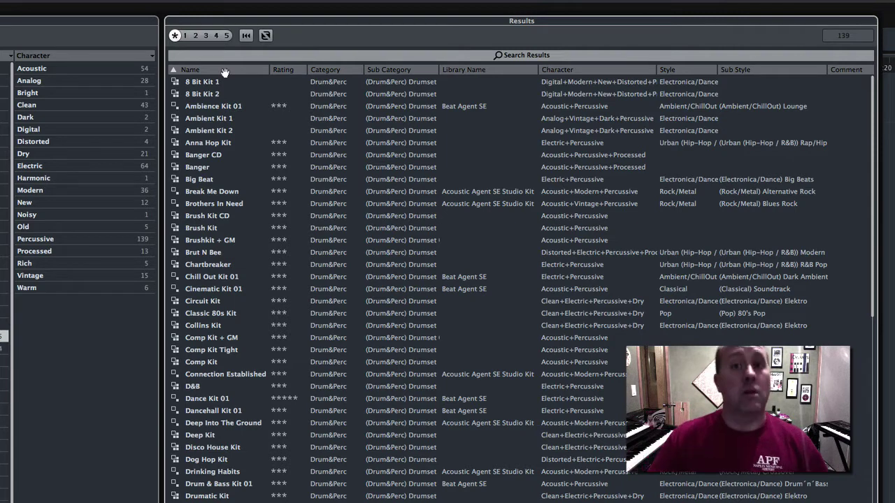
click(224, 72)
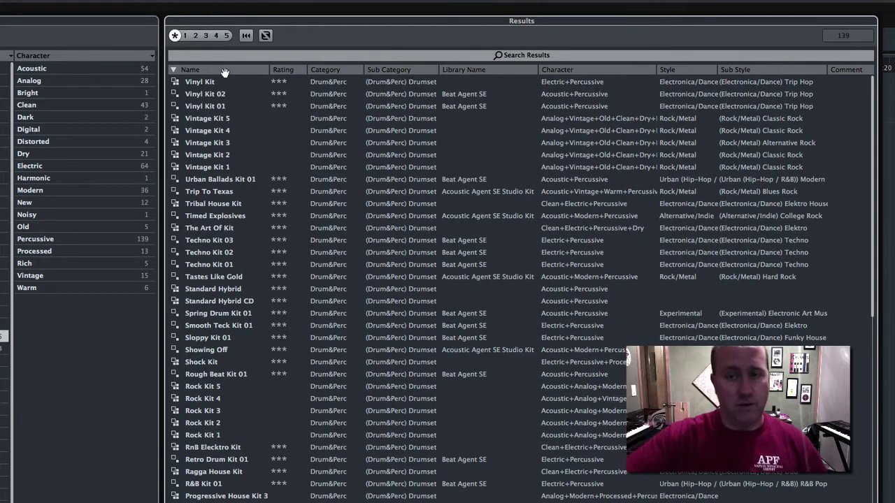
click(481, 69)
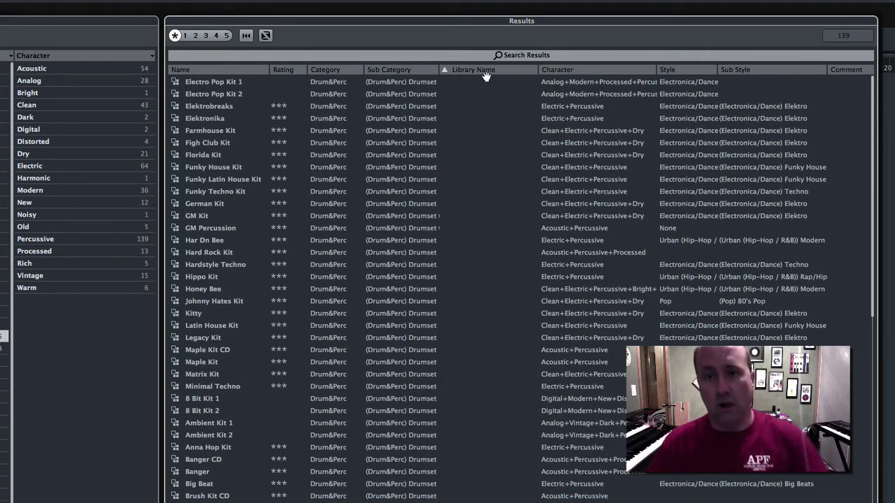
click(486, 70)
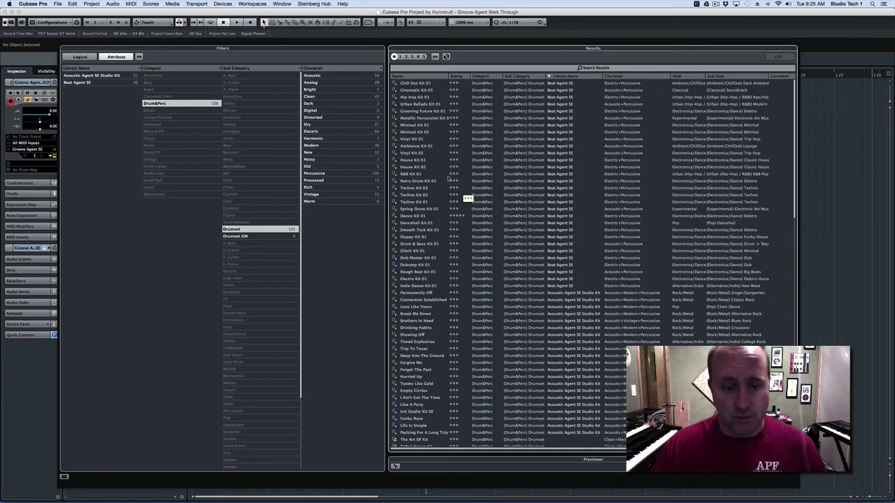
- Load R&B Kit 01 from the results into Groove Agent SE
click(415, 175)
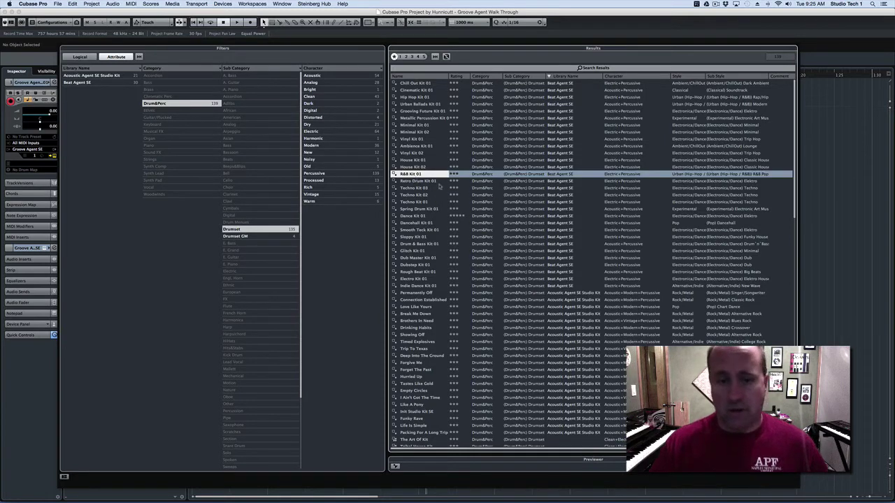
click(552, 177)
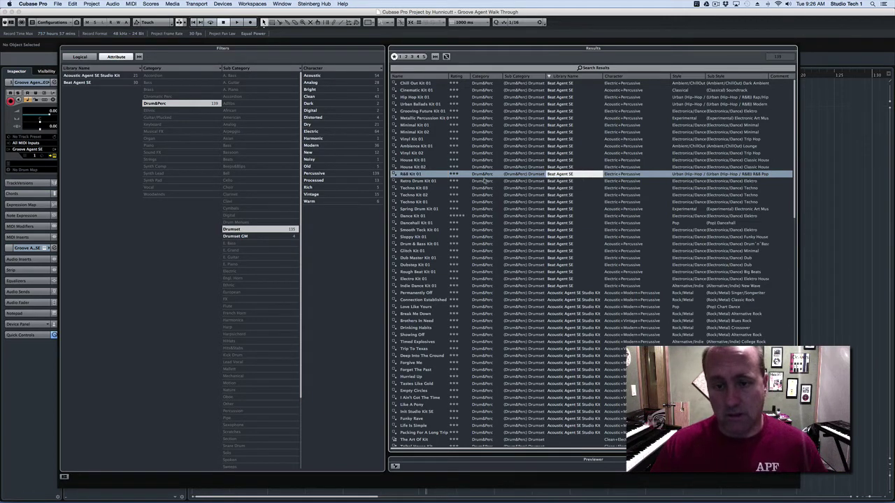
click(484, 175)
double_click(419, 174)
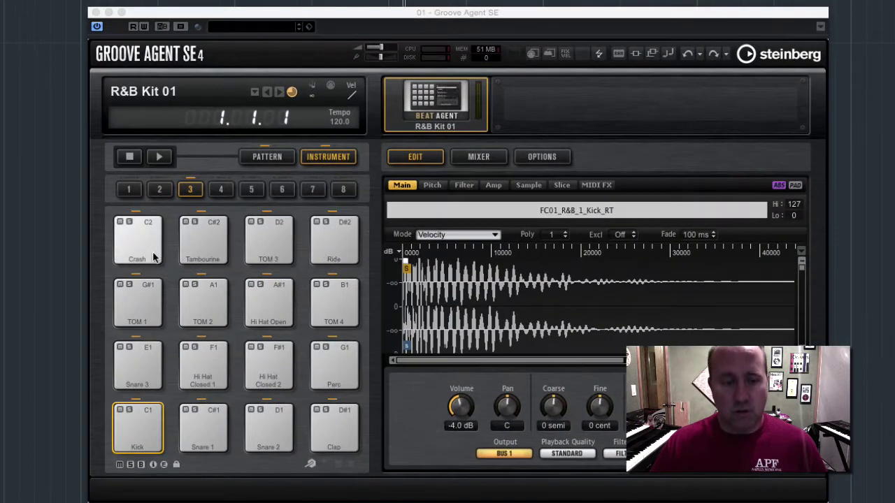
- Audition the Crash, Snare 3 and Kick pads, then show the pattern pads
click(152, 259)
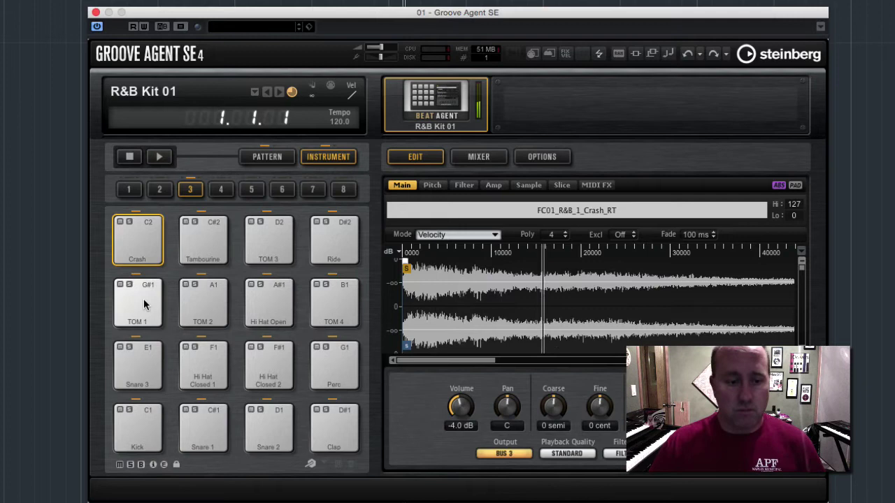
click(137, 366)
click(127, 427)
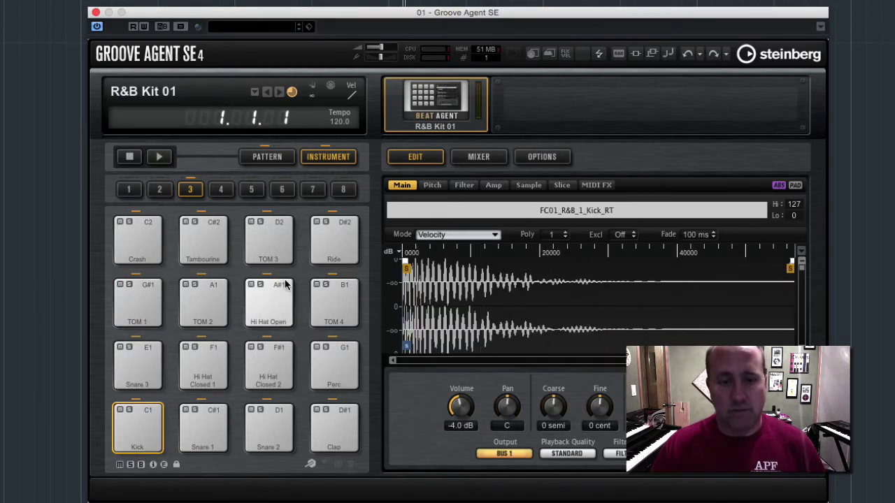
click(269, 158)
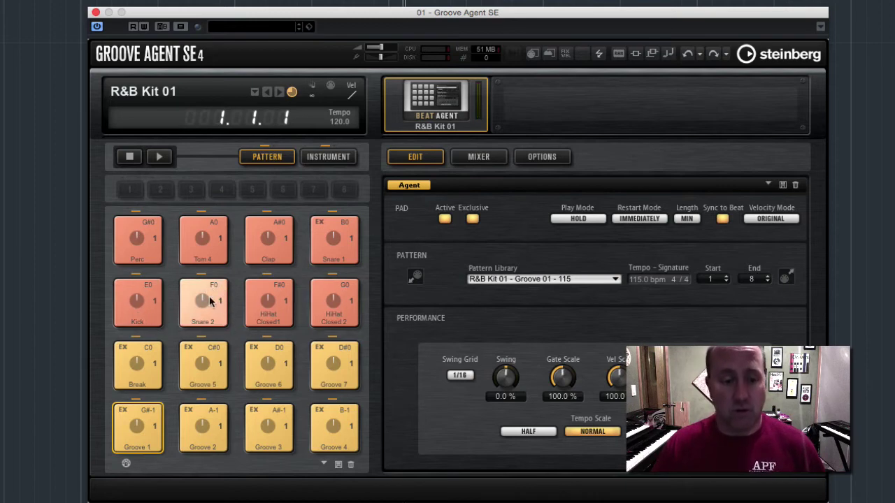
- Trigger the Break pattern and then Groove 1 to hear R&B Kit 01's grooves
click(145, 368)
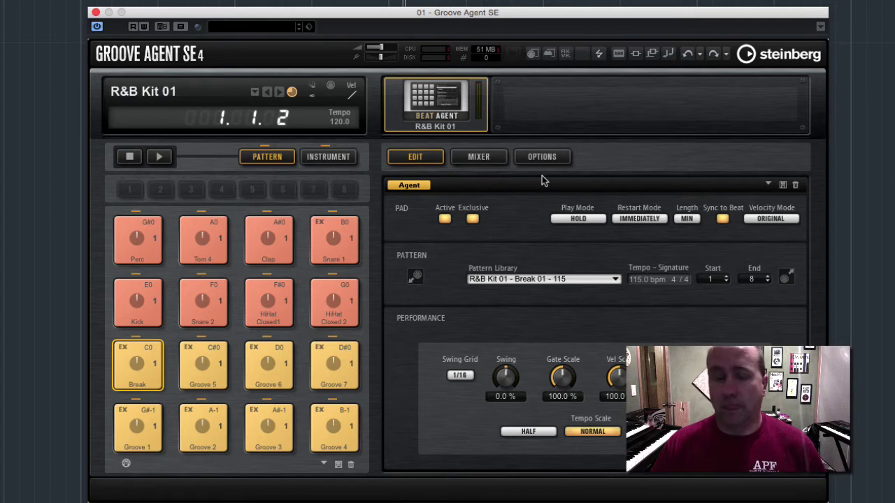
click(145, 427)
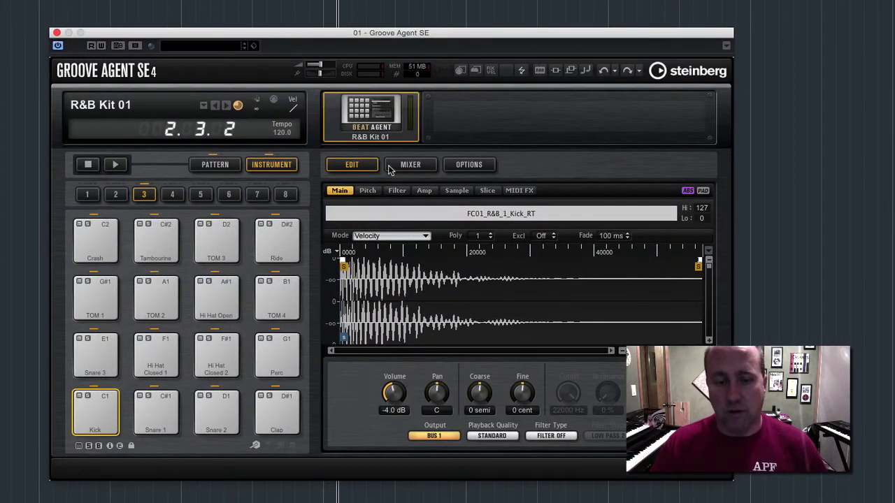
- Show the kit mixer and try a Reverb on the first bus insert, then remove it
click(410, 166)
click(456, 164)
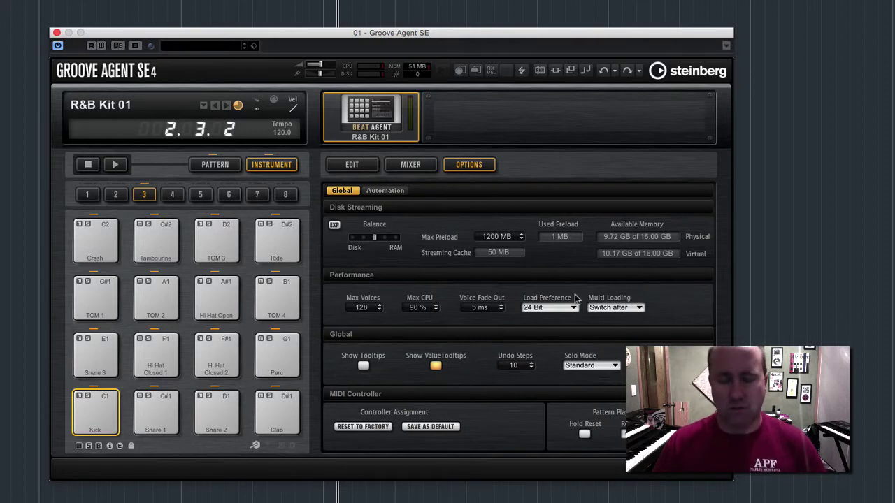
click(404, 168)
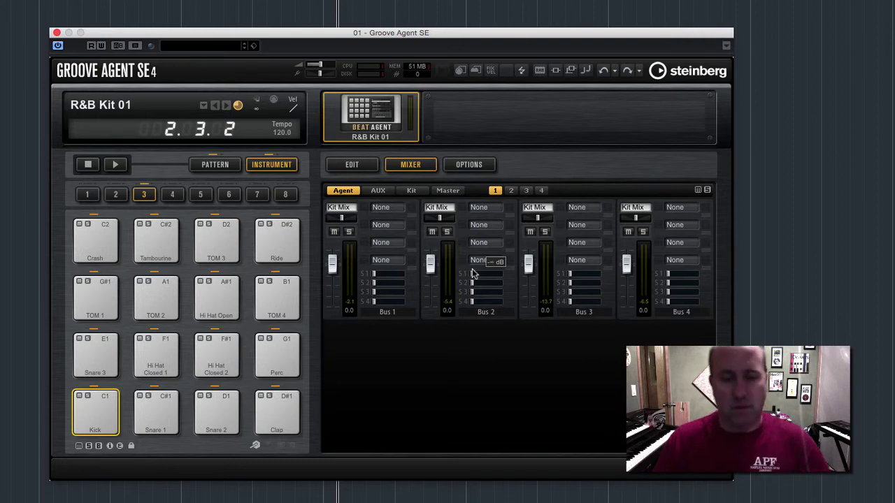
click(388, 212)
click(397, 228)
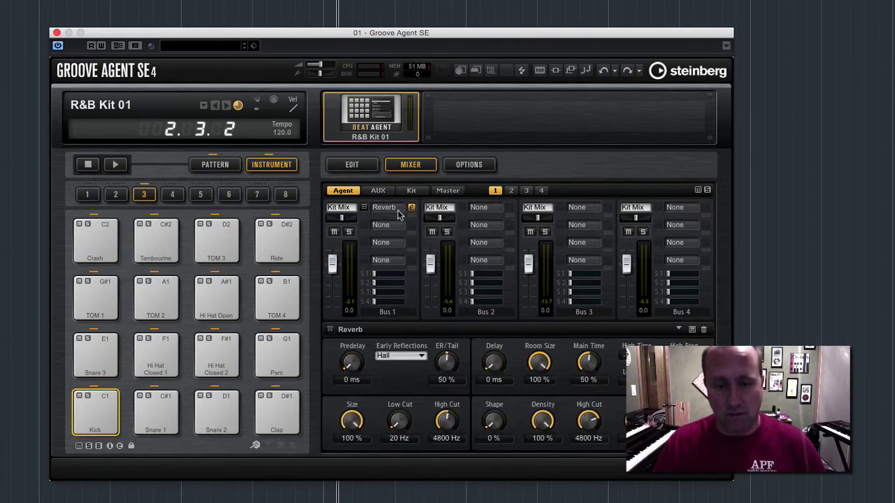
click(387, 210)
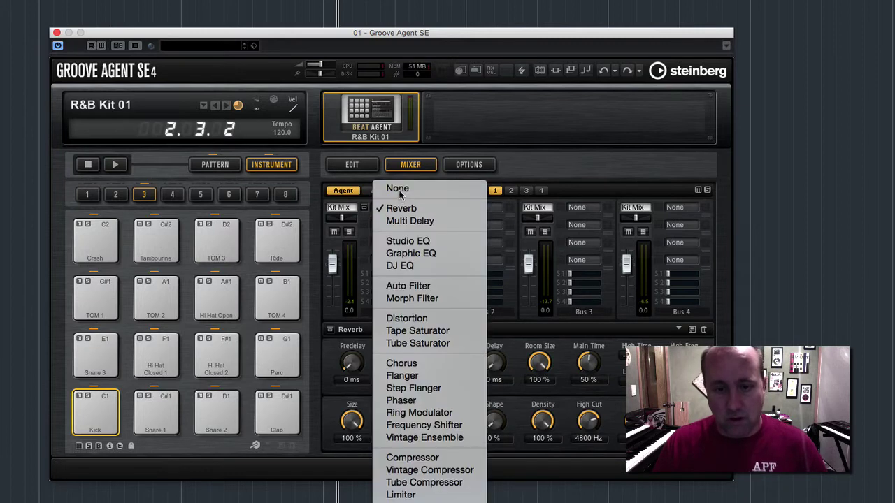
click(398, 190)
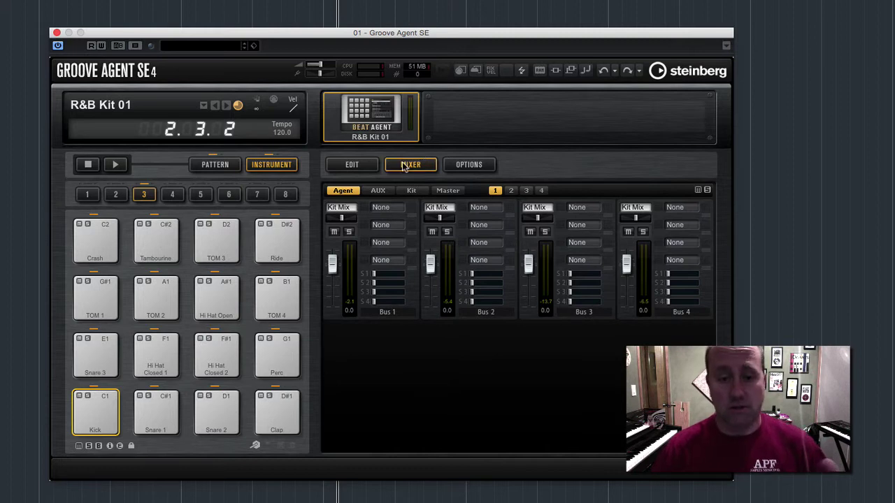
- Look over the AUX, Master, Kit and Agent mixer pages
click(383, 191)
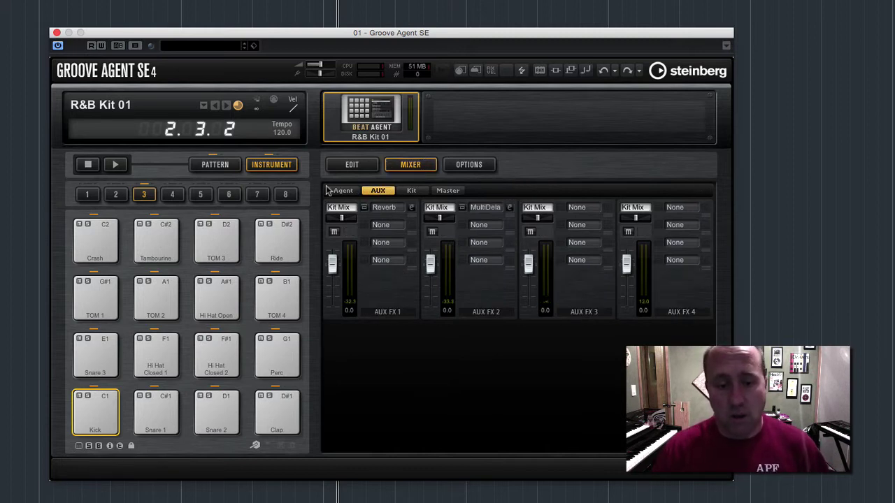
click(447, 190)
click(411, 190)
click(374, 191)
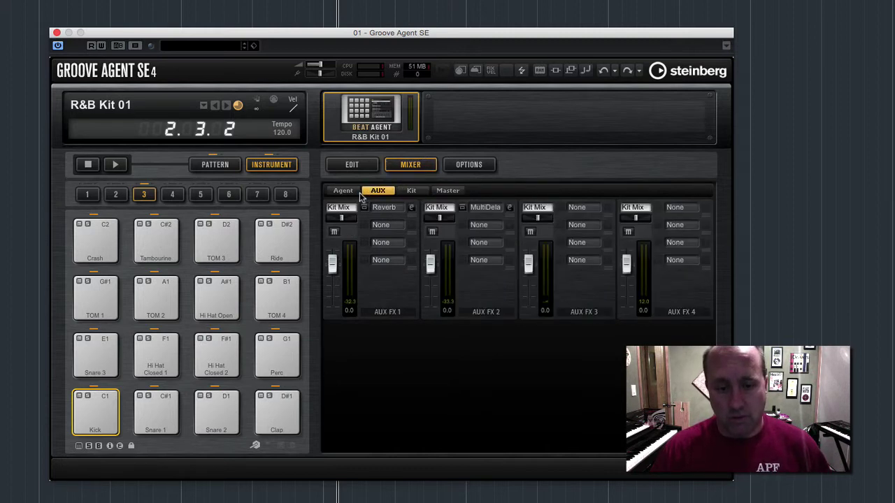
click(350, 192)
- Open Kick sound editing and browse the Pitch through MIDI FX sub-tabs, returning to Main
click(357, 170)
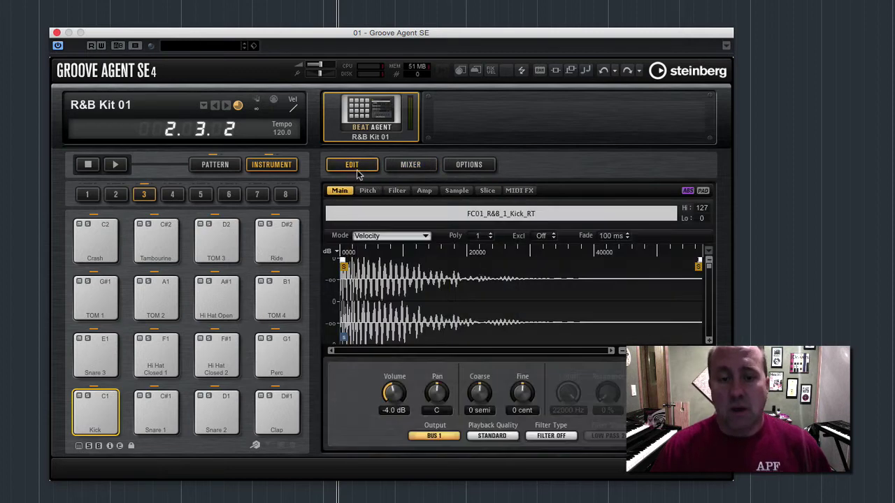
click(367, 191)
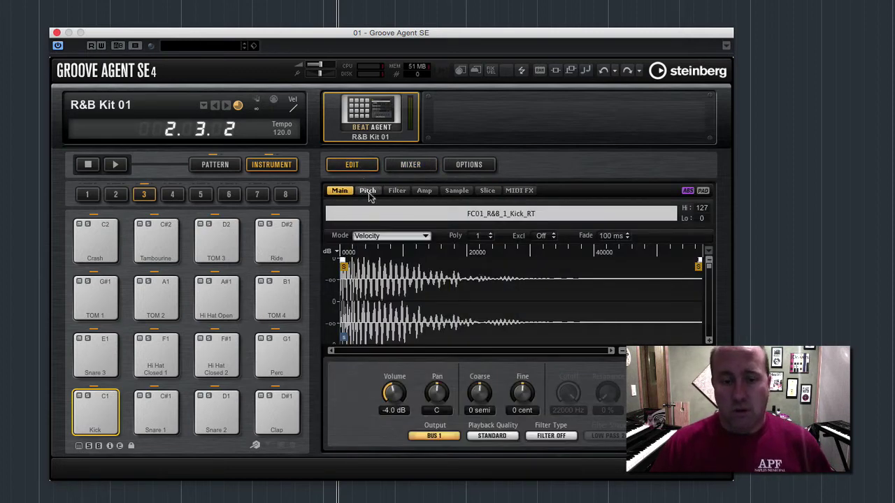
click(396, 190)
click(425, 191)
click(457, 191)
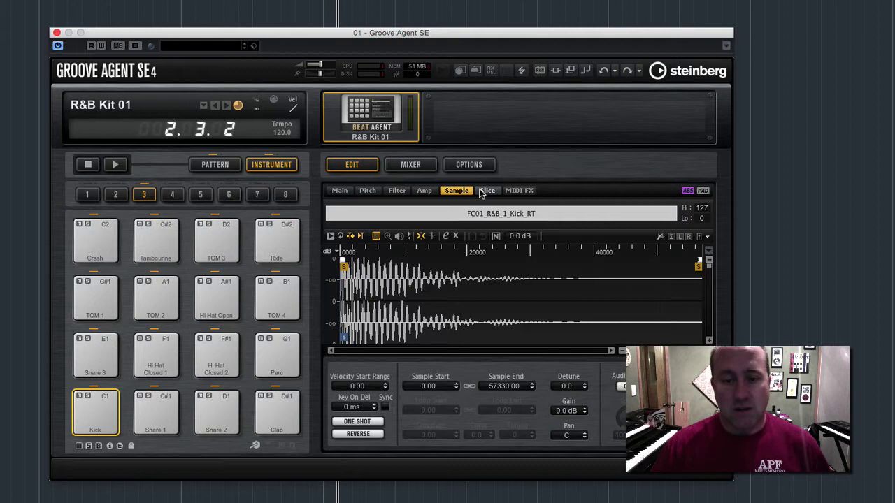
click(488, 191)
click(518, 191)
click(488, 191)
click(456, 191)
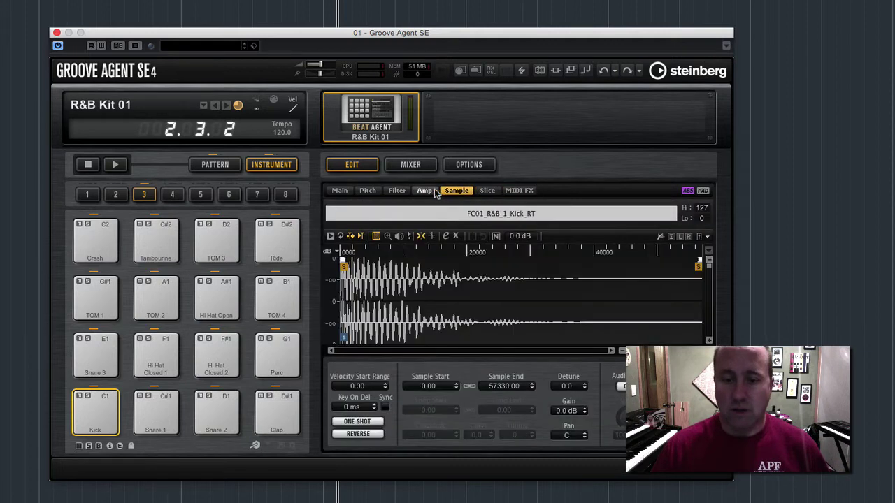
click(425, 191)
click(396, 191)
click(367, 191)
click(340, 191)
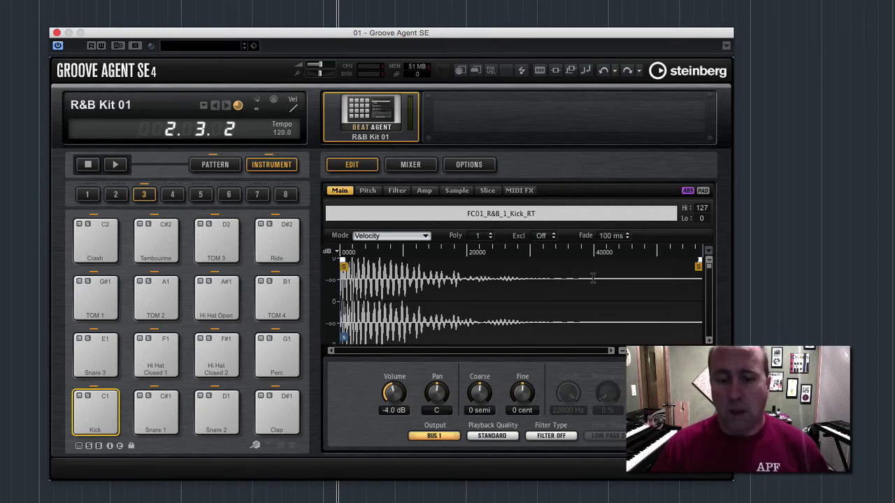
- Check the Kick's pitch, filter and amp envelopes, ending on the Sample page
click(368, 192)
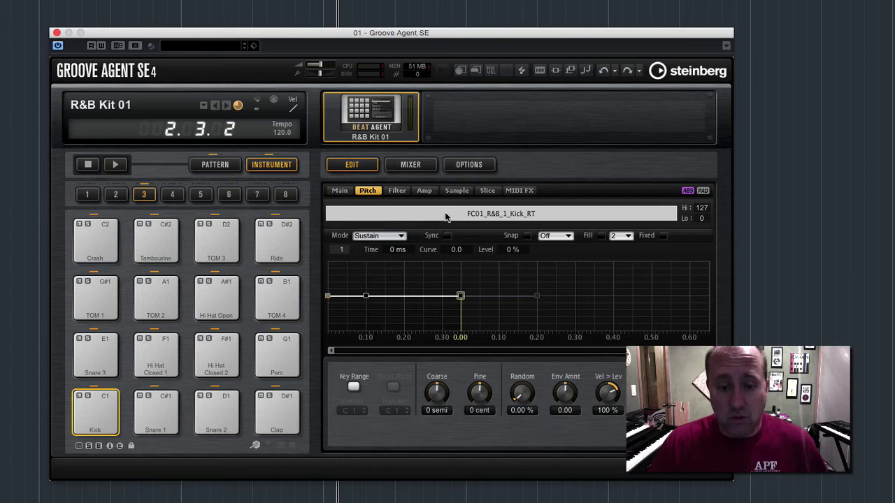
click(397, 191)
click(424, 191)
click(455, 192)
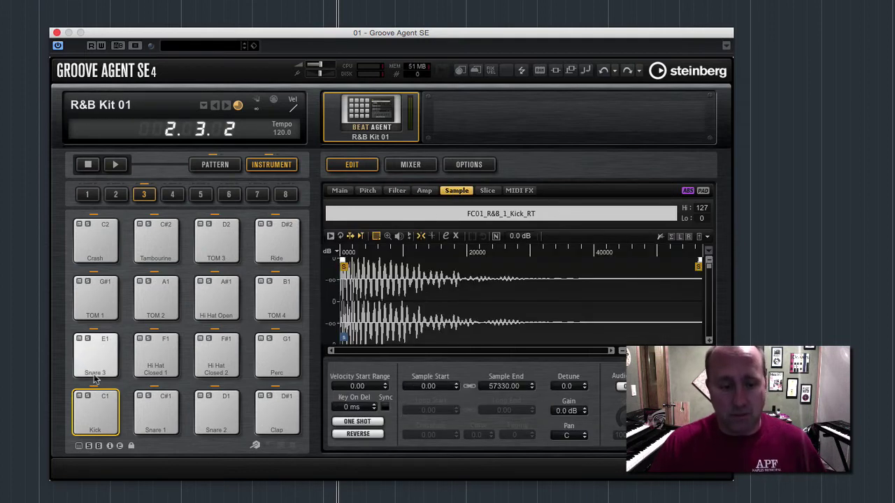
- Audition the Kick with REVERSE on, then set it back to forwards
click(91, 407)
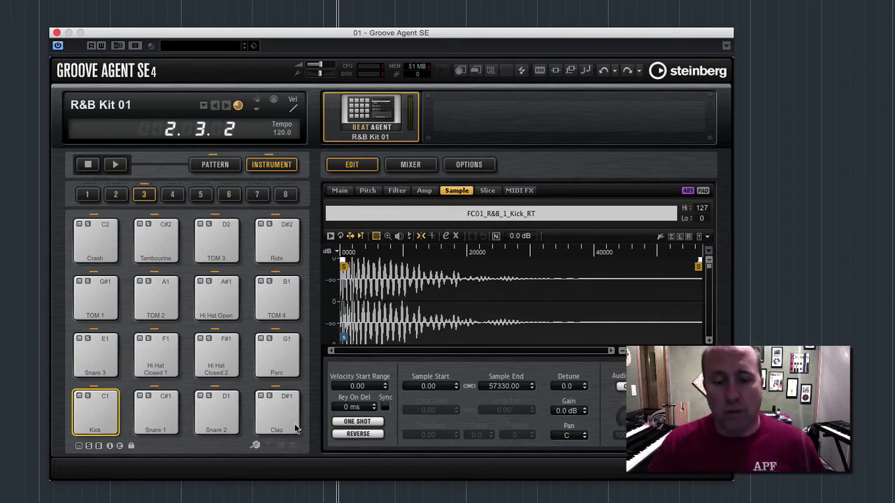
click(96, 402)
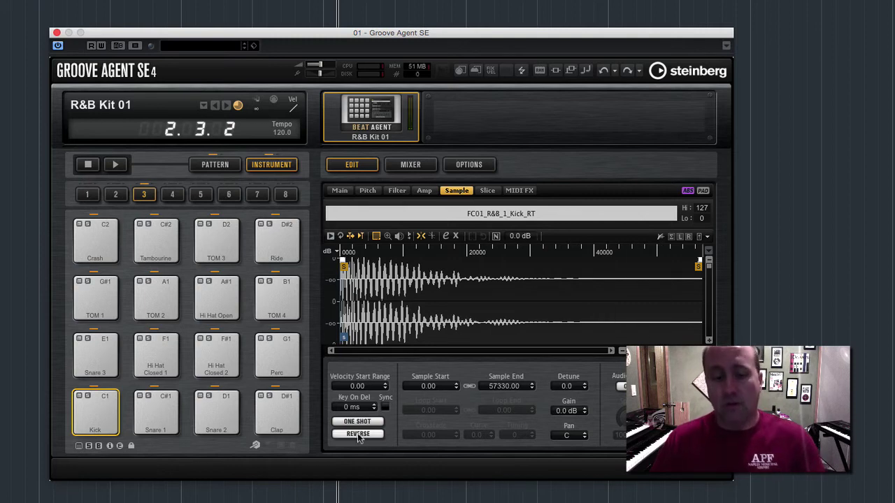
click(358, 434)
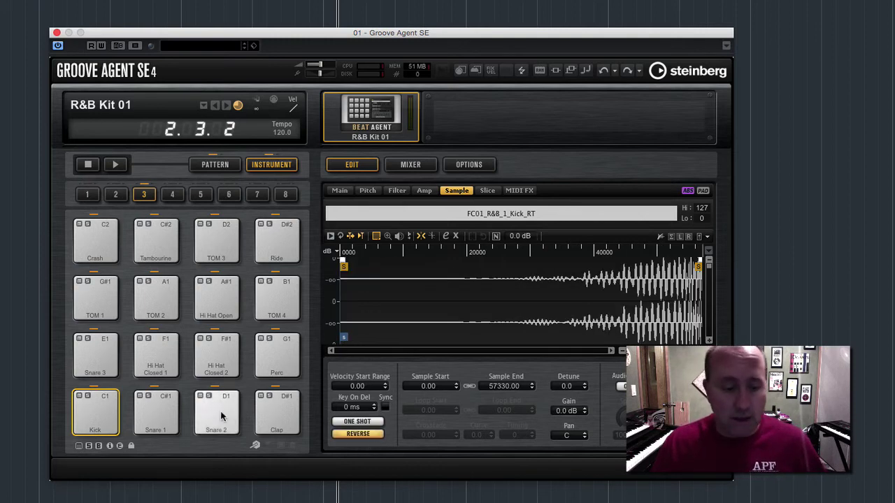
click(95, 414)
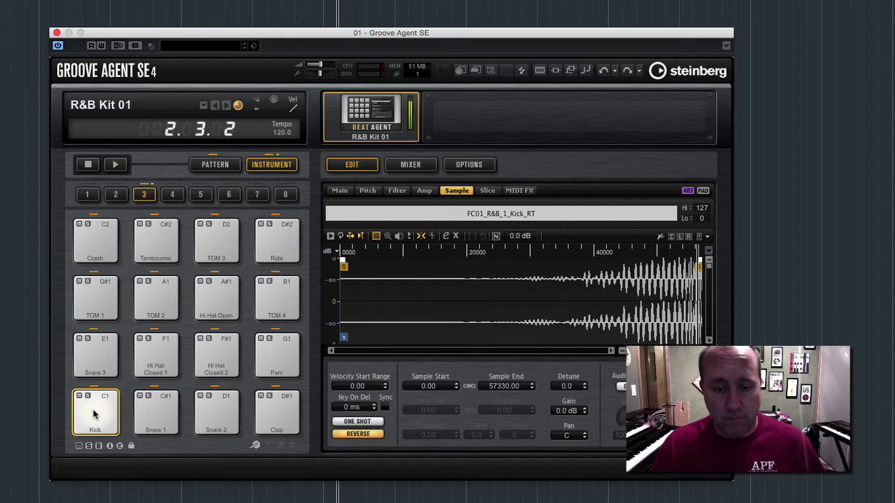
click(96, 414)
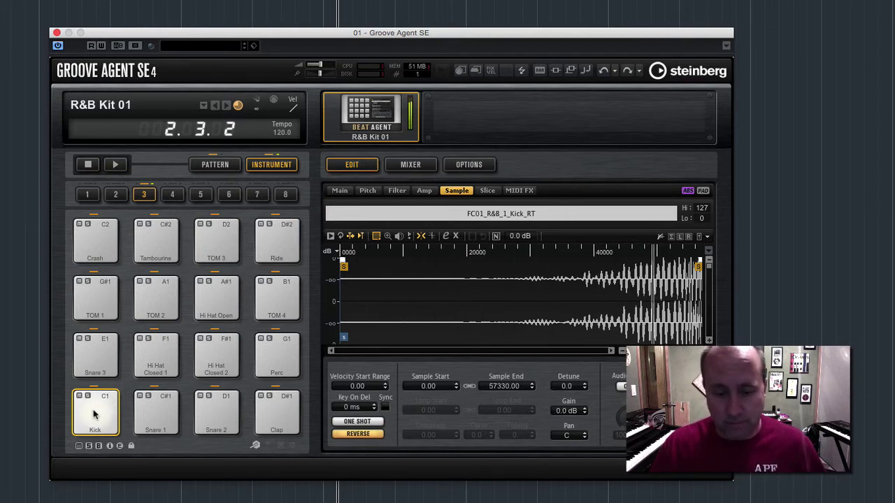
click(358, 434)
- Reverse Snare 1 and shorten its sample to end at 9830, auditioning the result
click(170, 408)
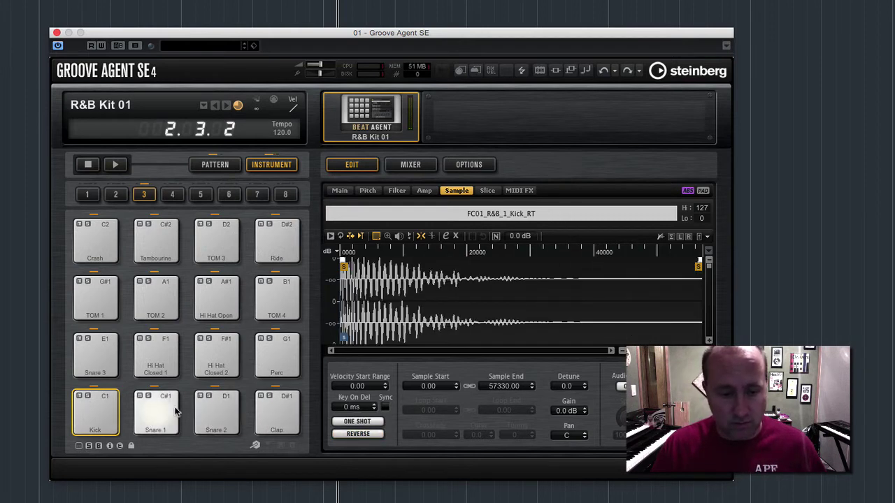
click(345, 435)
click(346, 435)
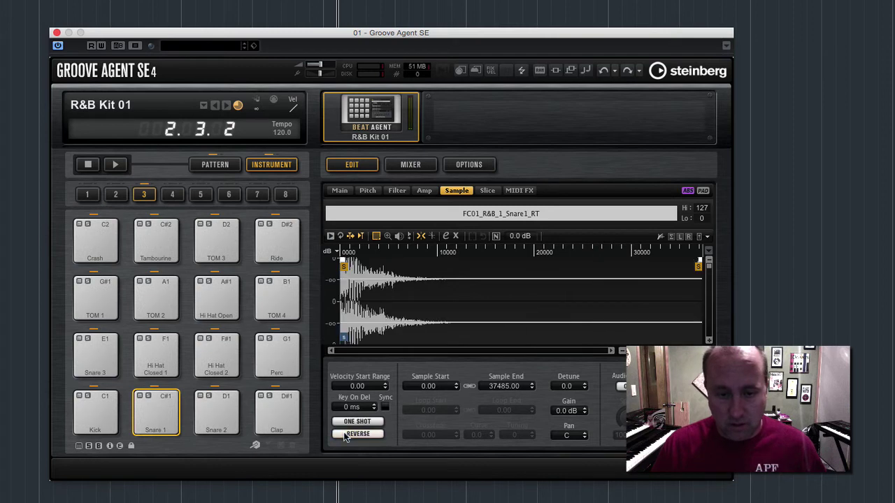
click(346, 435)
click(159, 416)
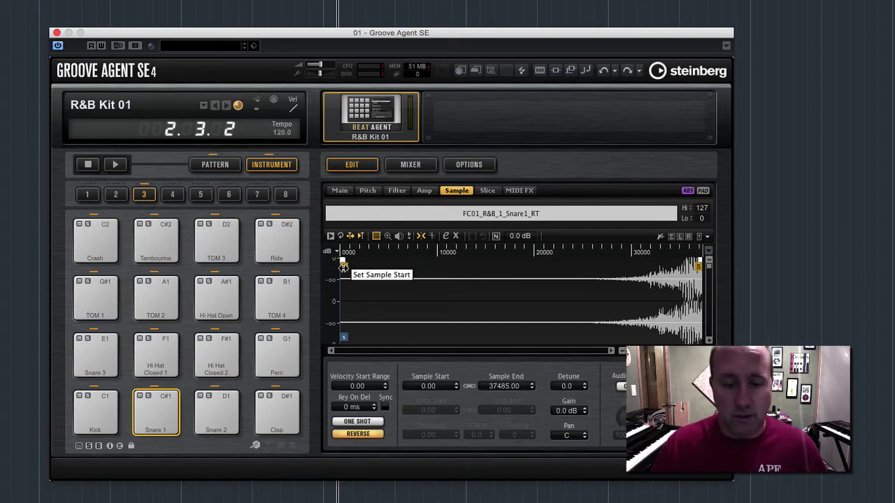
drag(344, 267, 612, 264)
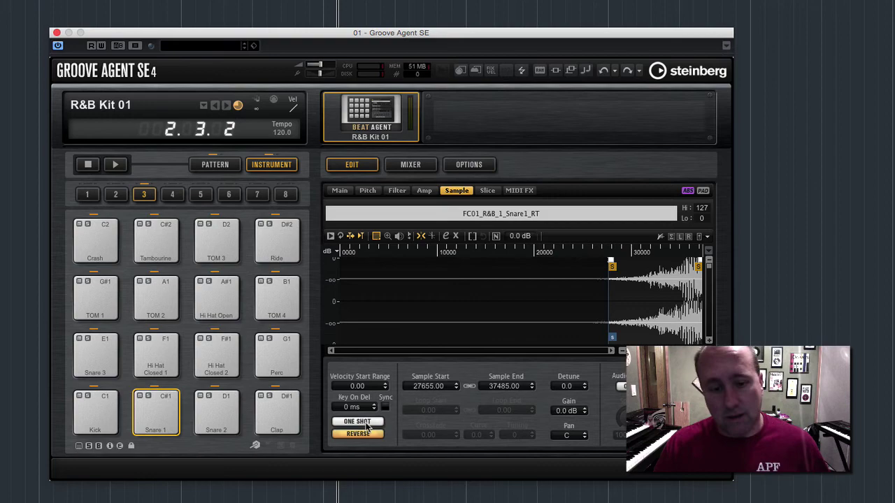
click(156, 415)
click(155, 414)
click(156, 415)
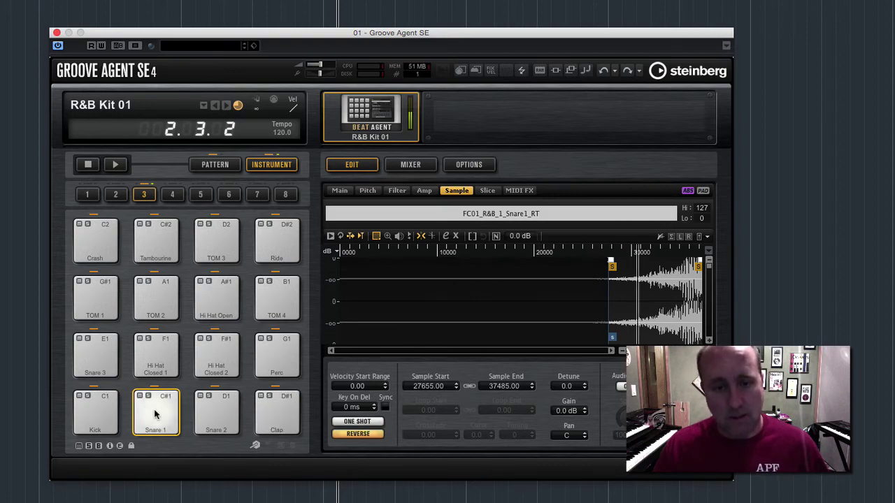
click(156, 414)
- Switch the pads to patterns and play Groove 1, Groove 2 and Groove 3
click(203, 166)
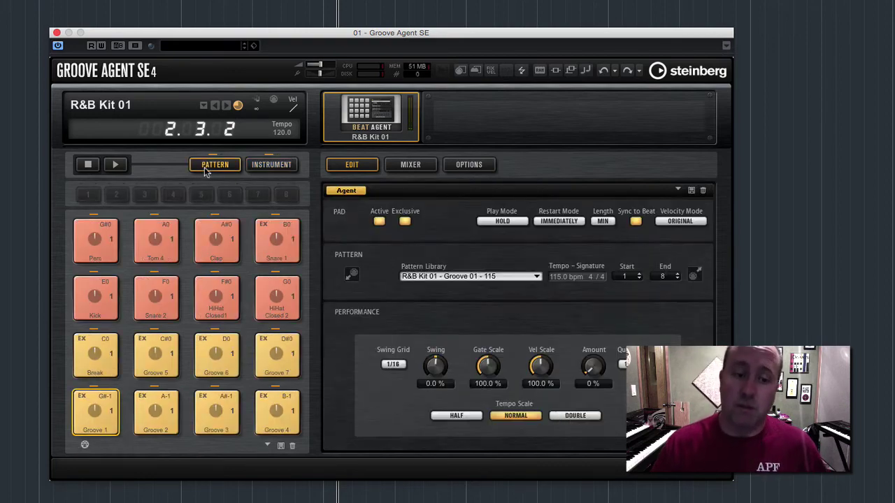
click(116, 404)
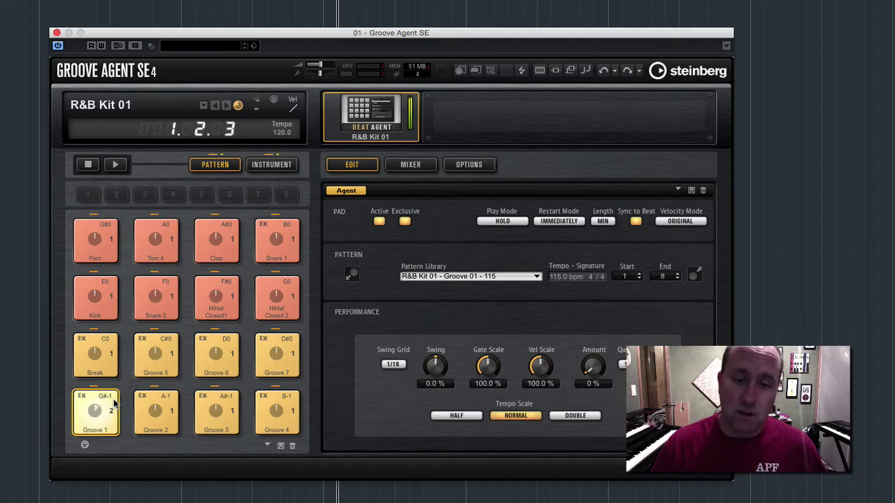
click(144, 408)
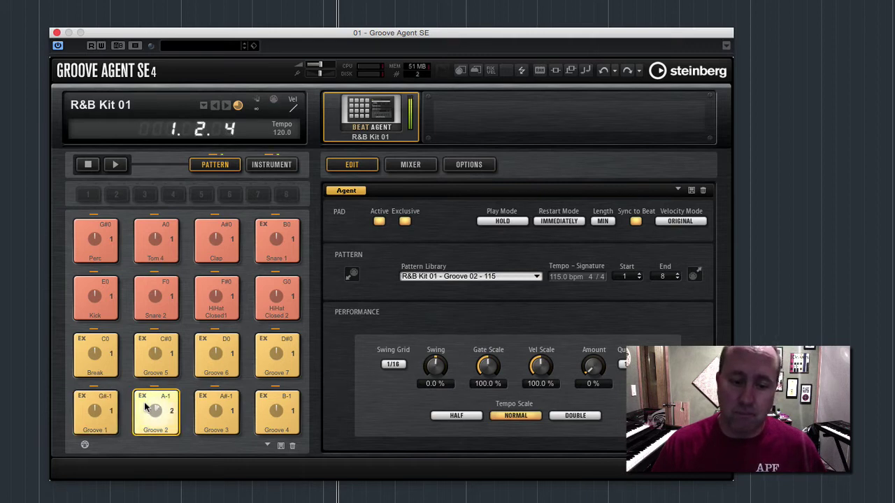
click(203, 404)
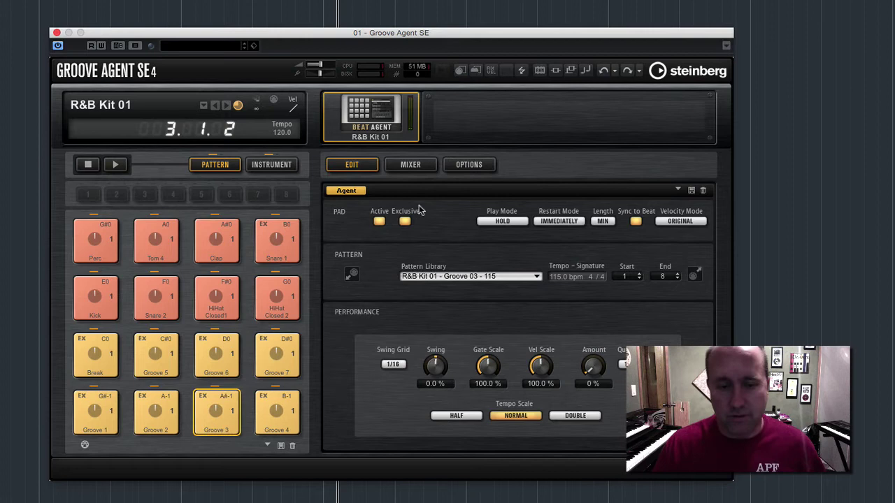
- Turn Snare 1's REVERSE off, replay Groove 3, and end on the pattern pads
click(254, 166)
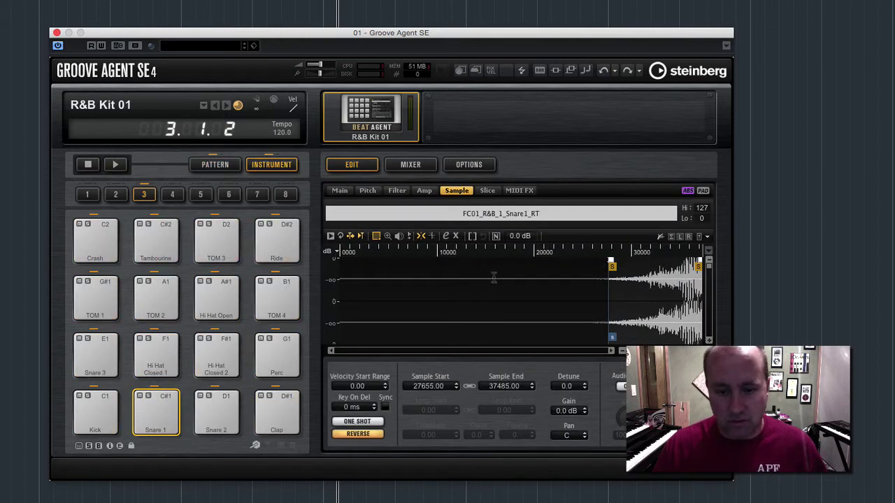
click(358, 434)
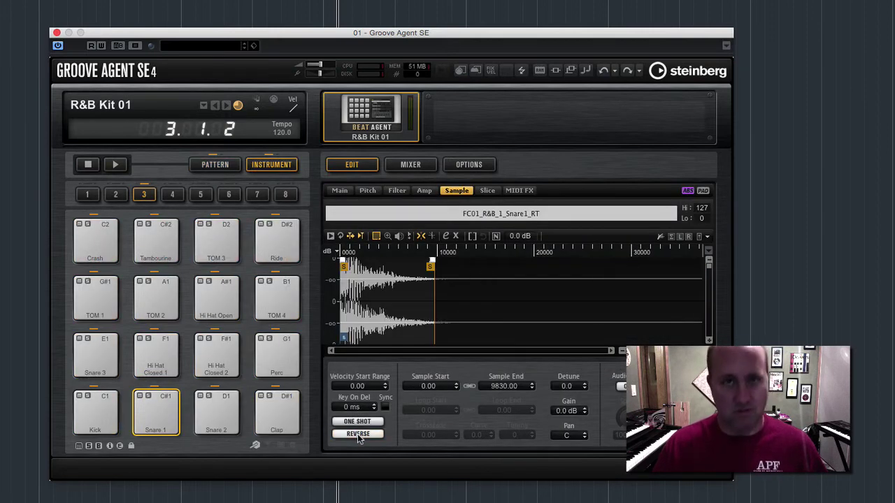
click(222, 168)
click(221, 413)
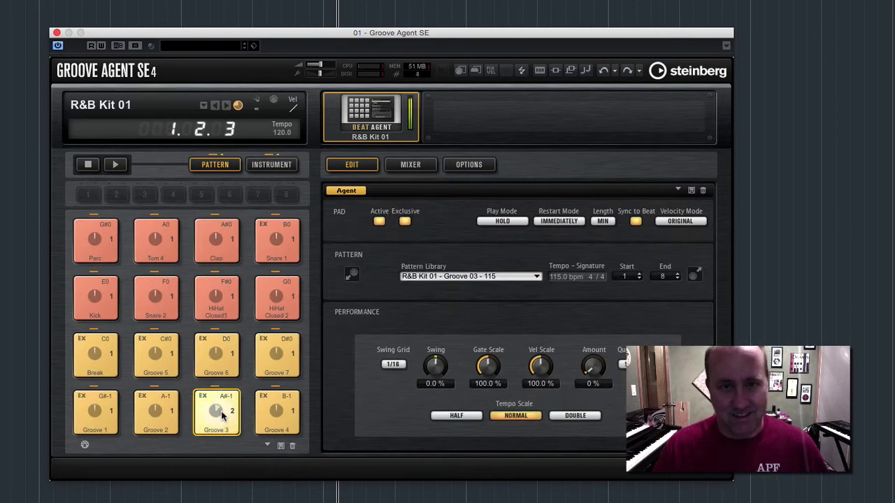
click(271, 165)
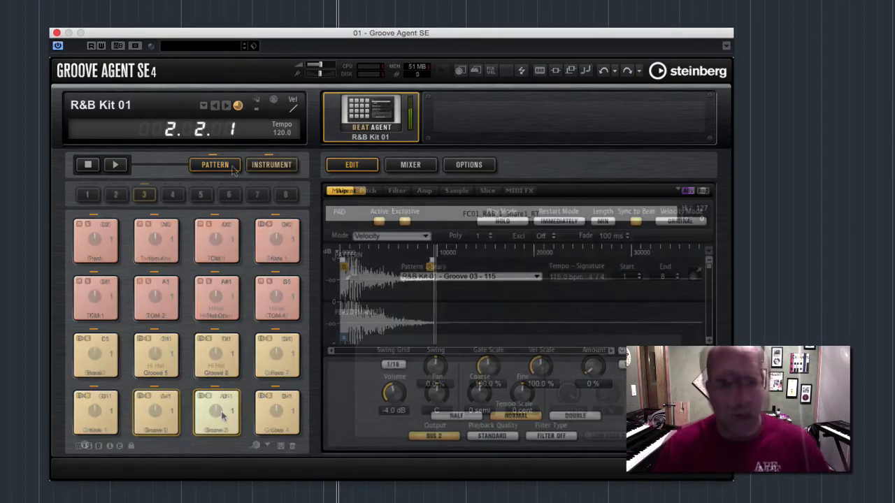
click(233, 167)
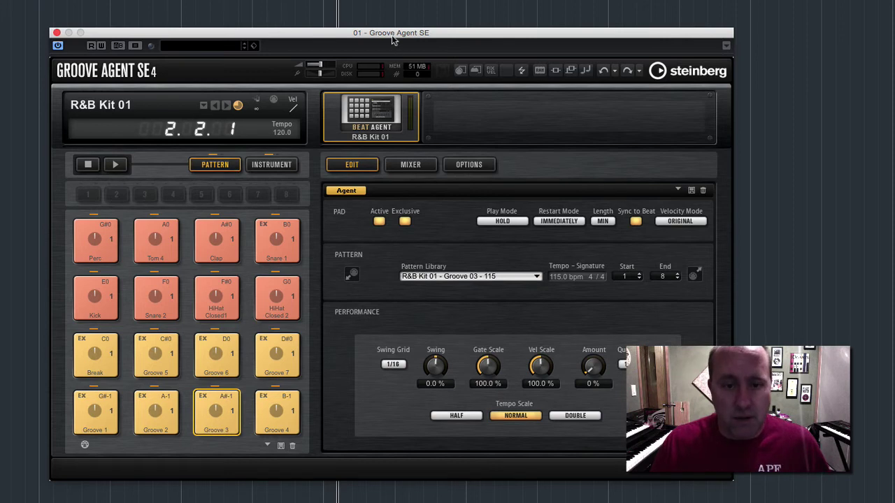
- Audition the Perc pattern and drag Groove 1 to the project start as a MIDI part
drag(392, 35, 412, 69)
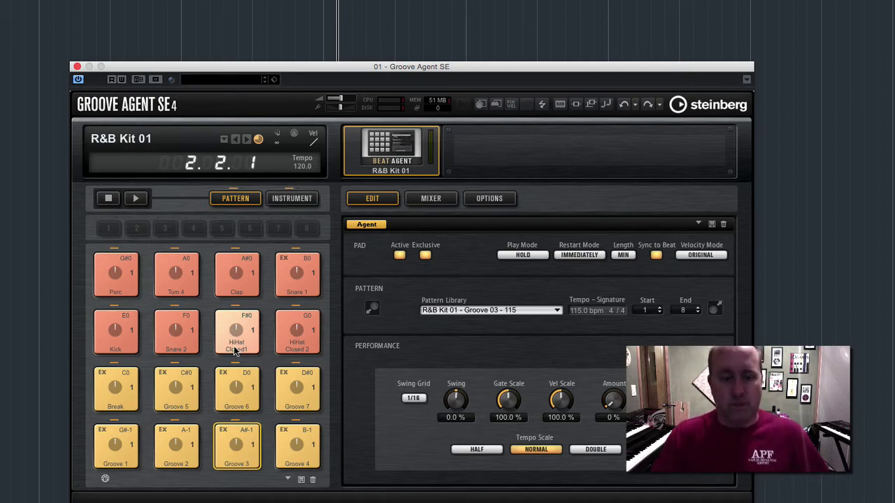
click(114, 274)
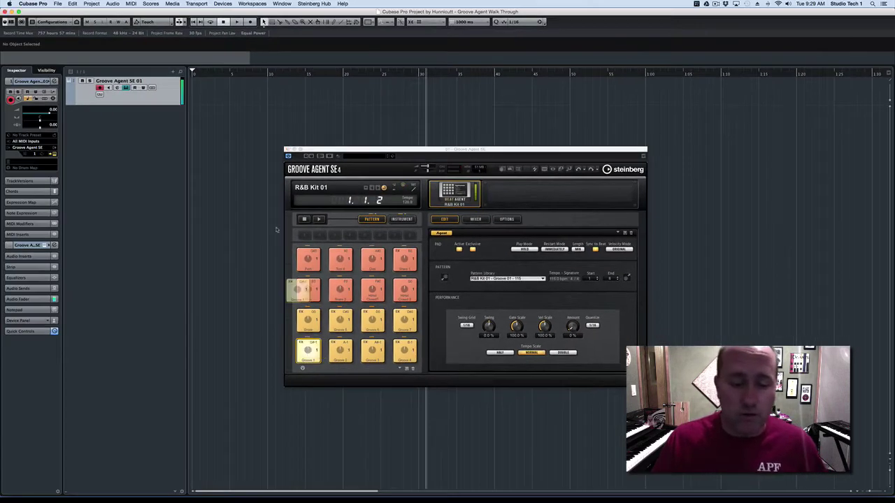
drag(113, 445, 200, 85)
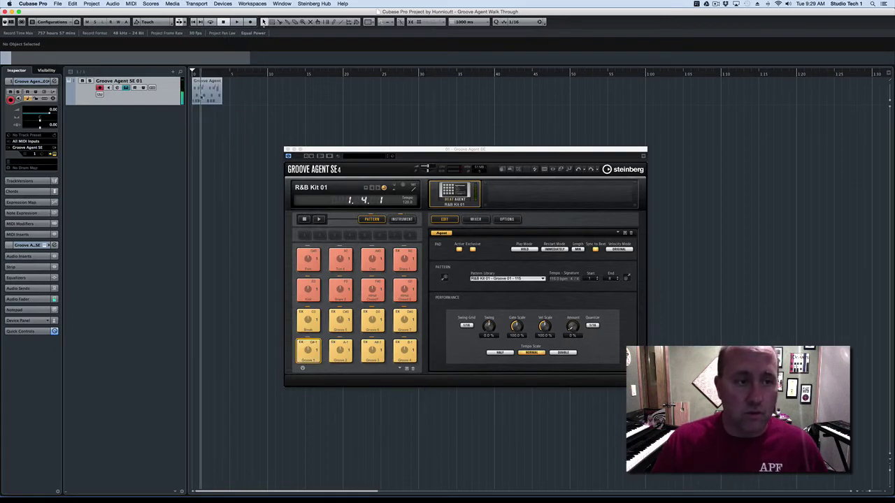
- Open the Groove Agent part in the Key Editor and select all its notes
drag(199, 76, 235, 127)
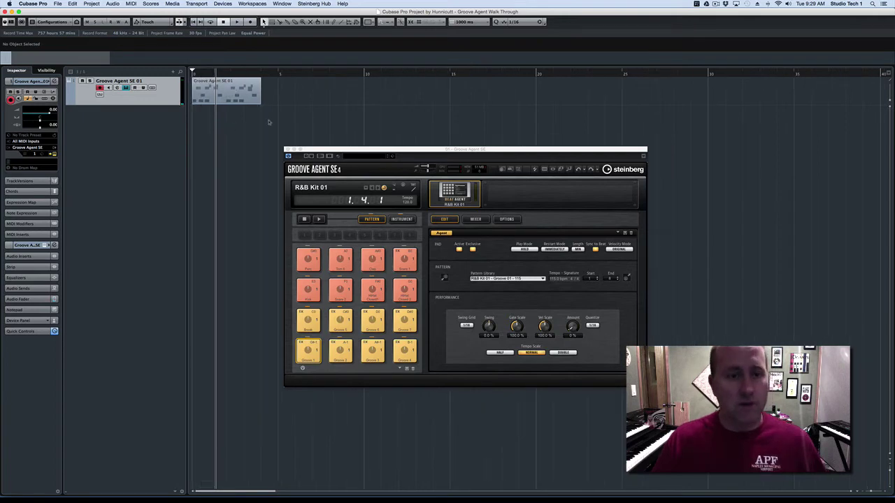
double_click(234, 98)
drag(314, 152, 517, 165)
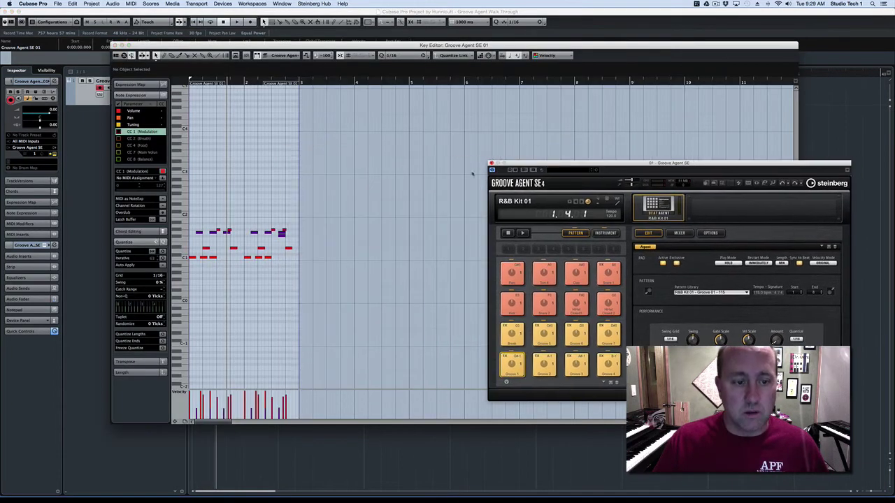
key(super+a)
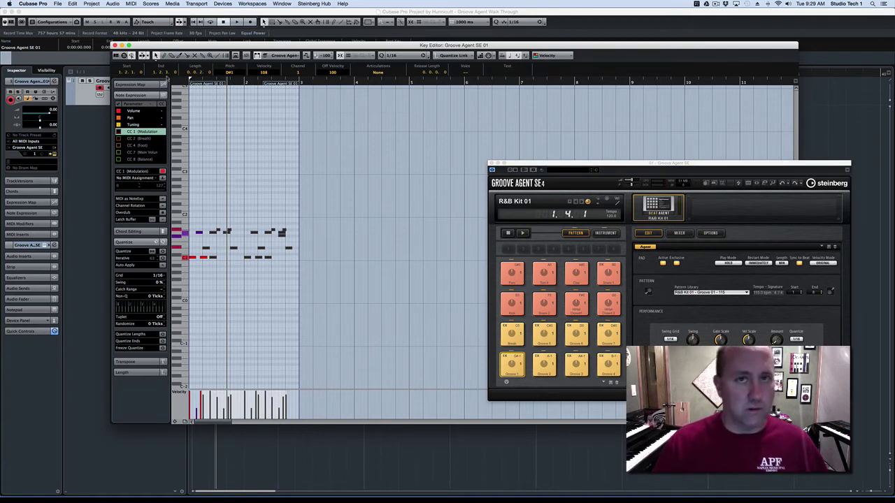
- Close the Key Editor, centre the Groove Agent window and zoom the timeline out
click(114, 45)
click(301, 119)
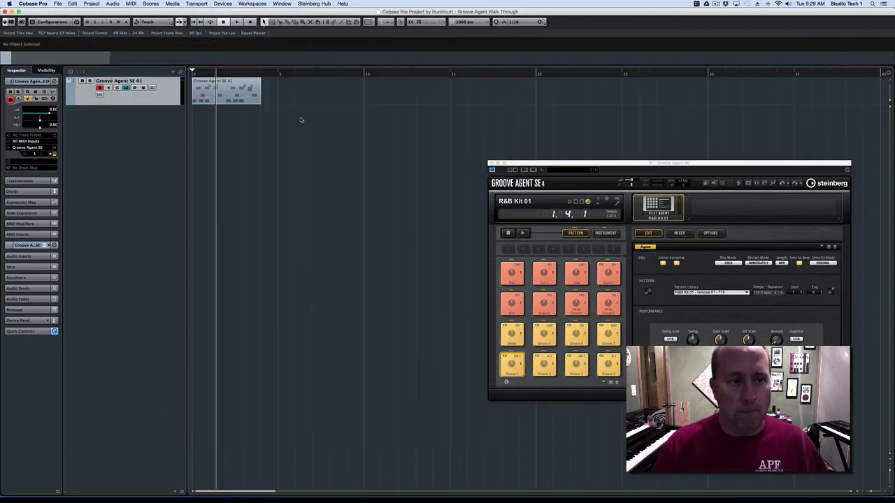
drag(574, 165, 380, 156)
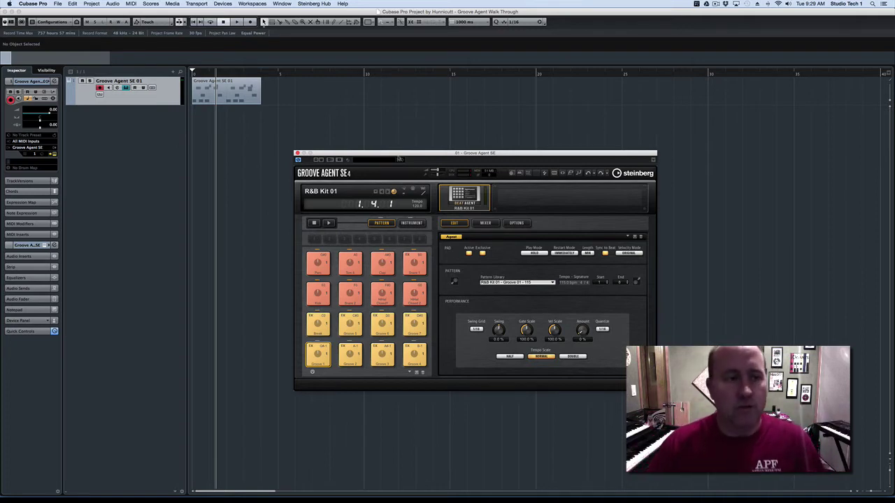
click(312, 104)
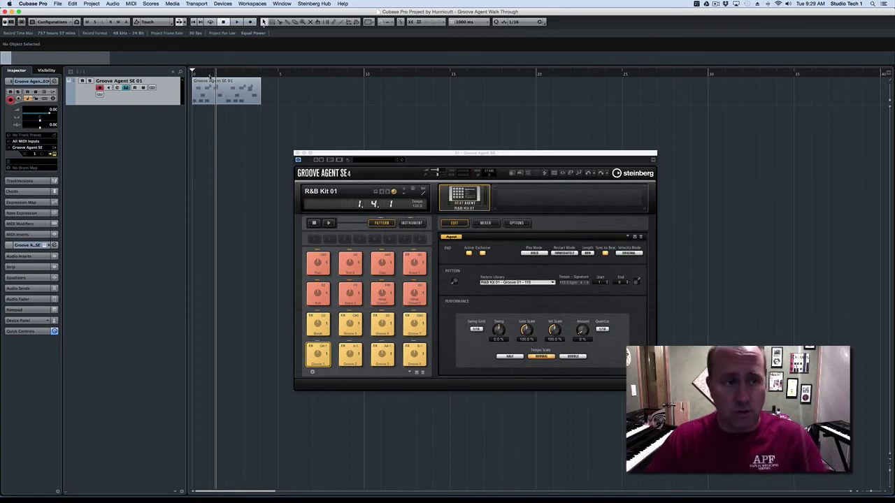
drag(209, 75, 242, 49)
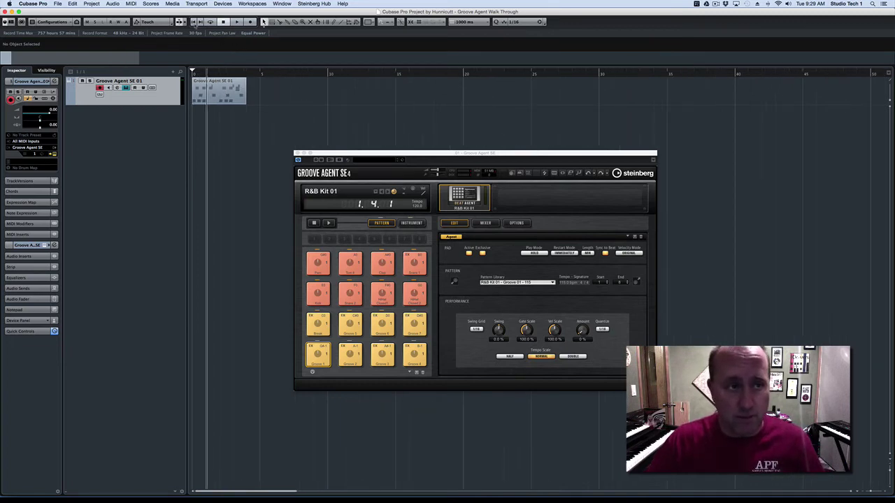
- Play the Groove Agent SE 01 part from the start, then select and delete it
key(Home)
key(space)
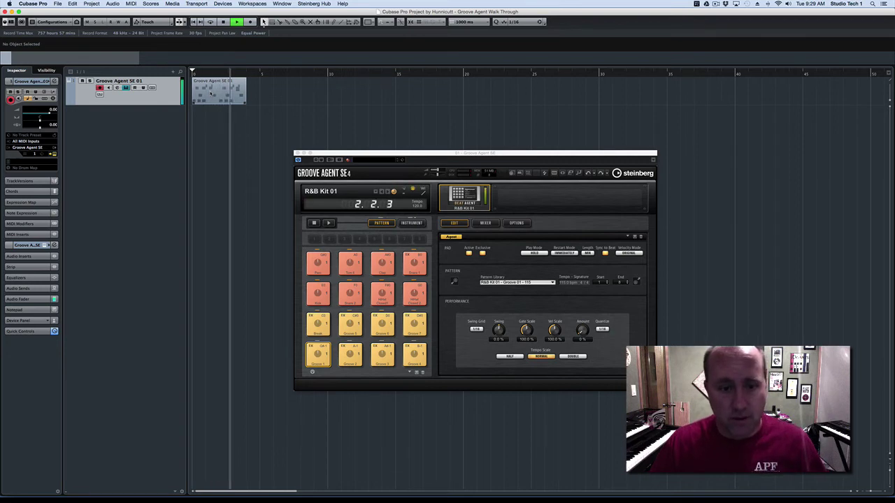
key(space)
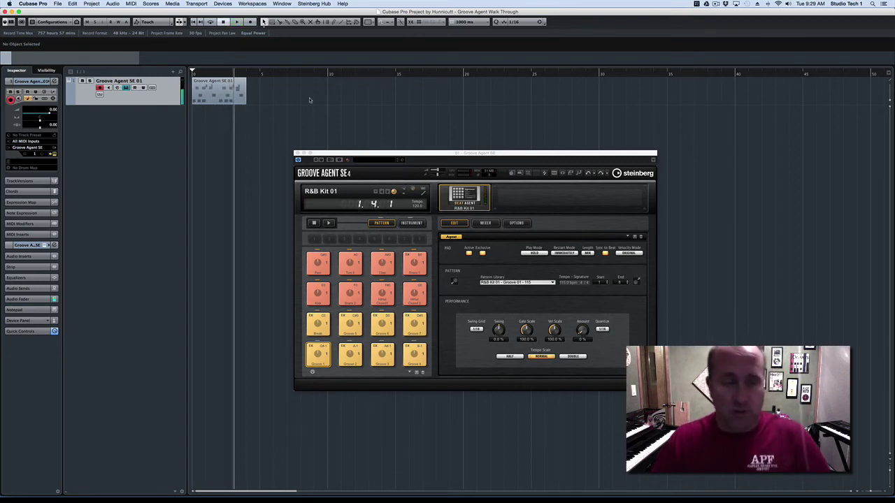
click(219, 90)
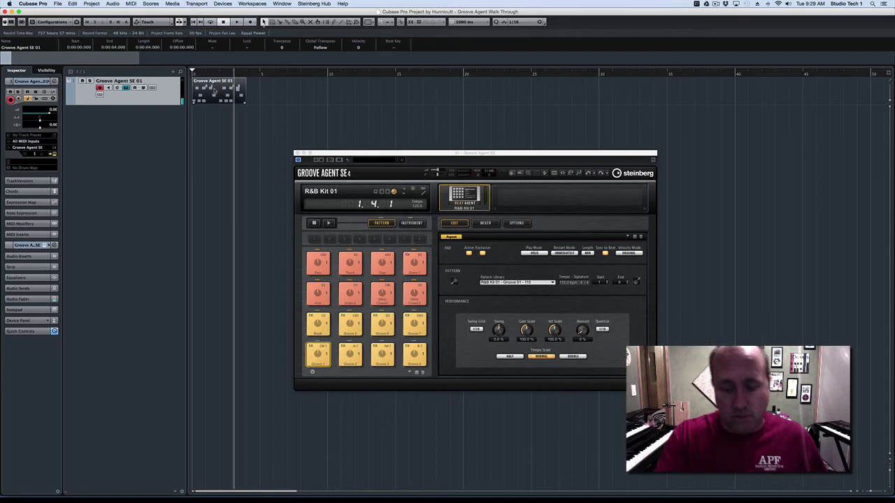
key(Delete)
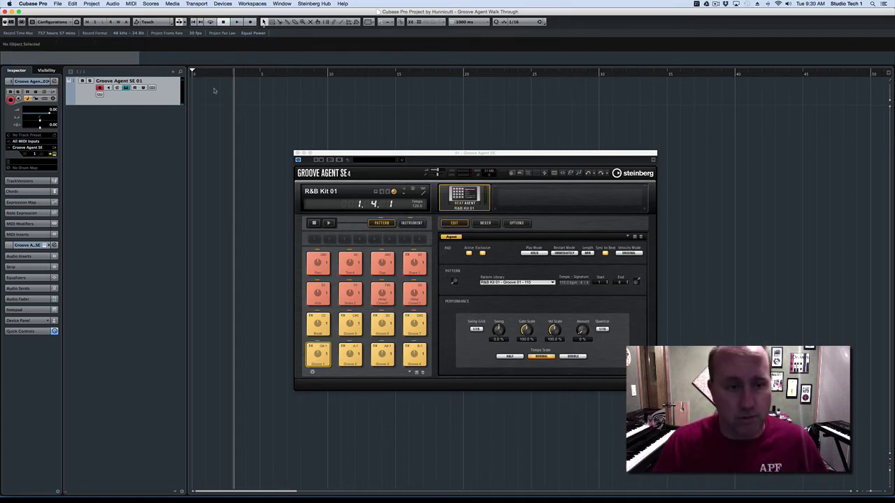
- Audition the Tom 4 pad and the Groove 5 and Groove 1 patterns
click(355, 258)
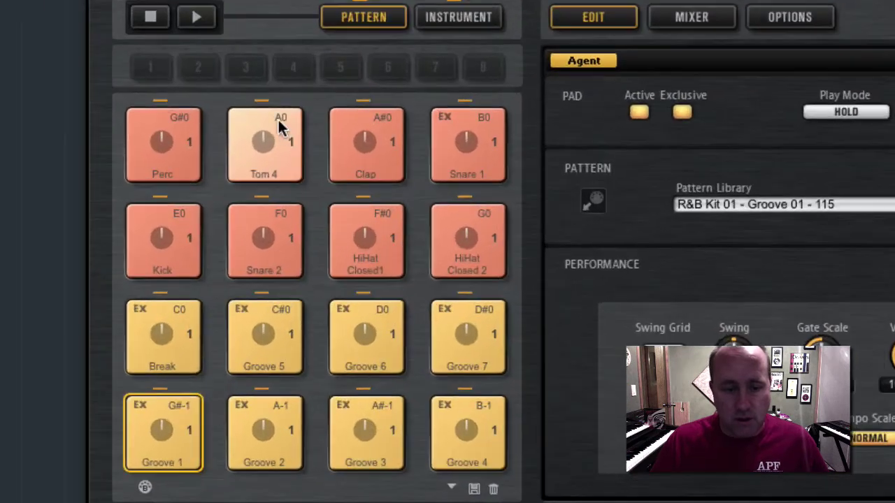
click(279, 119)
click(297, 318)
click(163, 428)
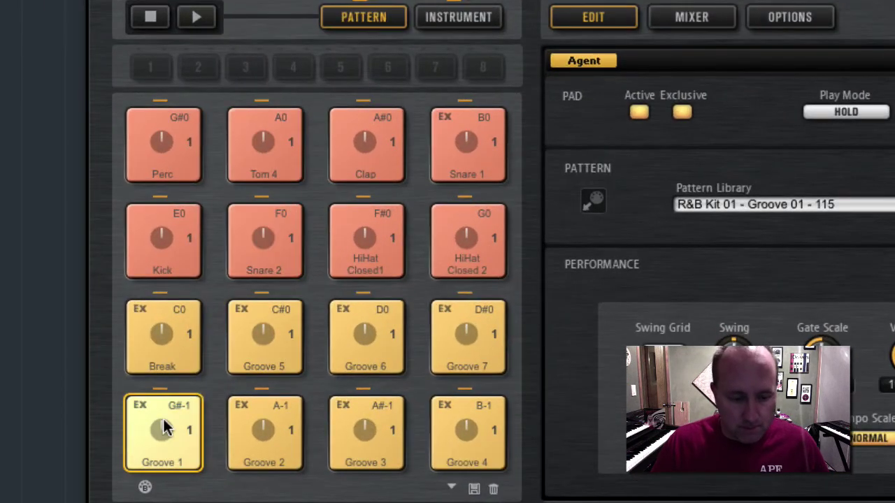
- With Groove 2 selected, record pad triggers on the Groove Agent SE 01 track to about bar 10
click(245, 430)
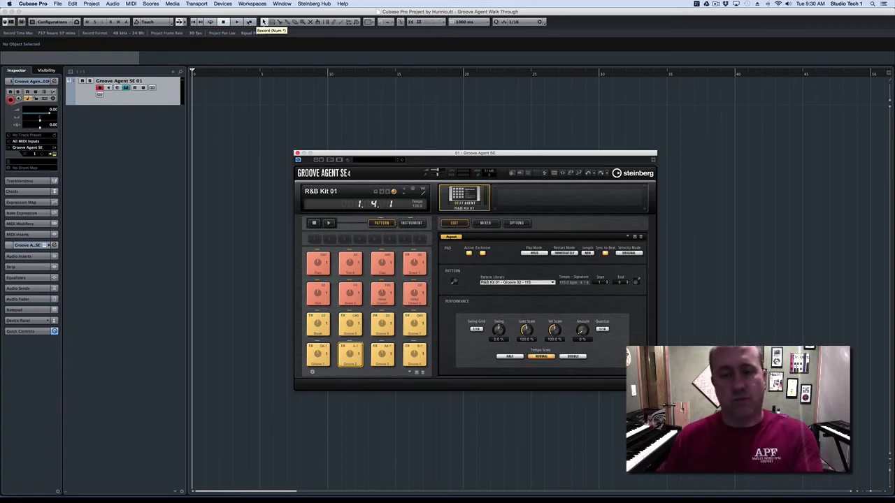
click(250, 22)
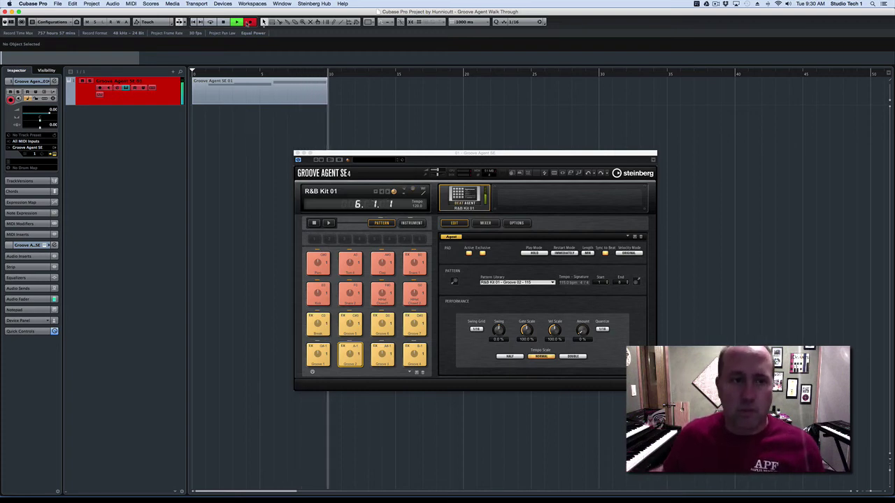
key(space)
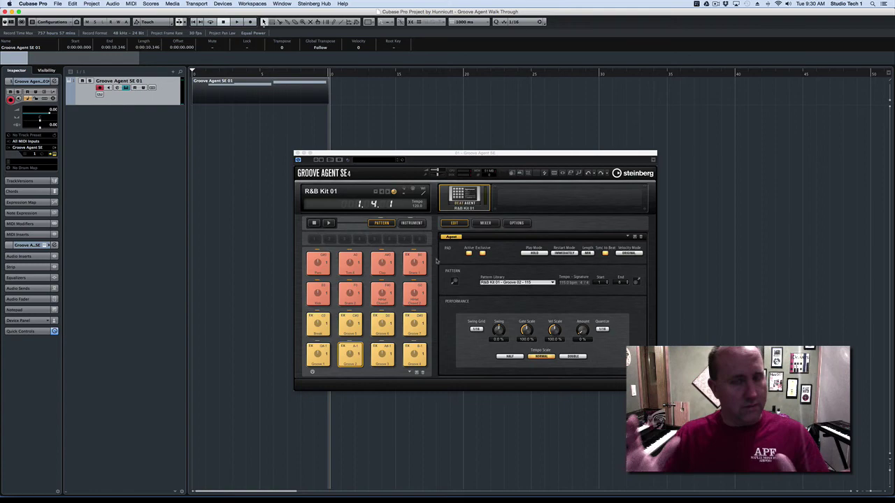
- Leave the first pad at Immediately, then set Groove 2's Restart Mode to next beat
click(563, 253)
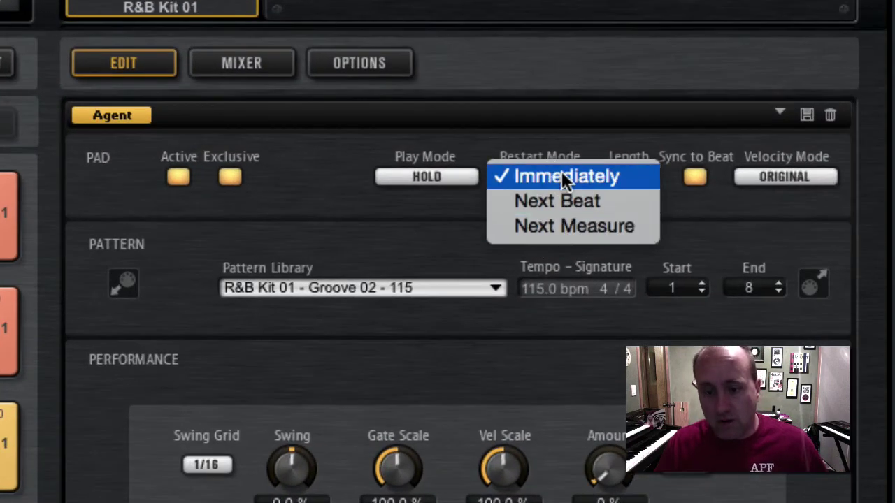
click(571, 138)
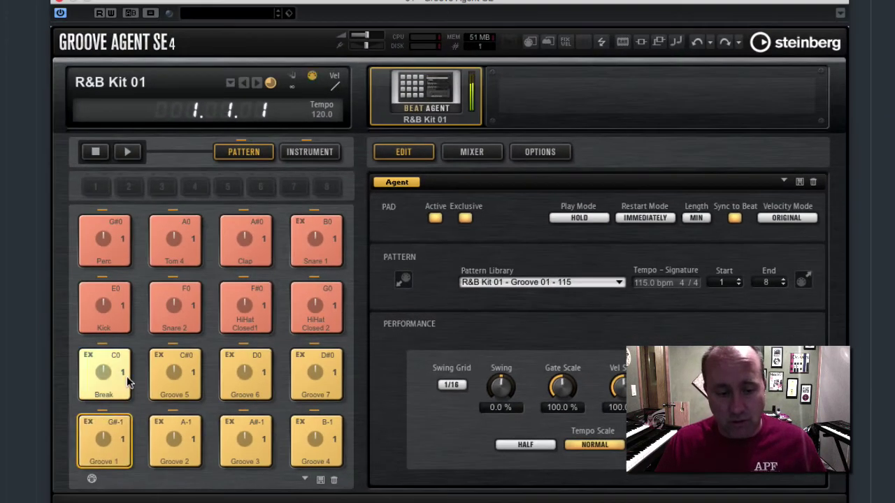
click(127, 376)
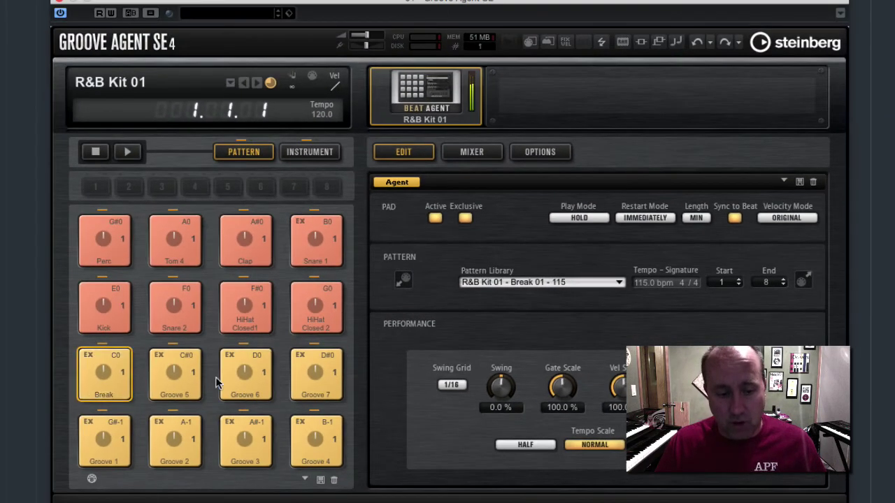
click(162, 445)
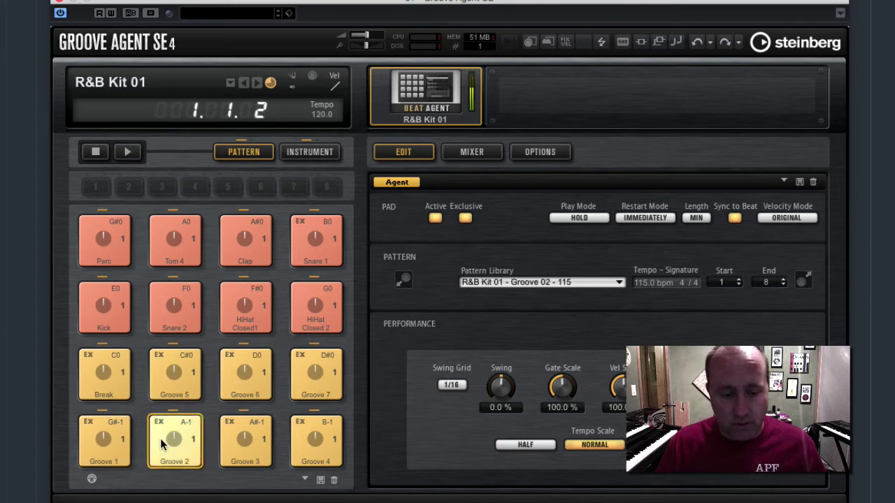
click(628, 218)
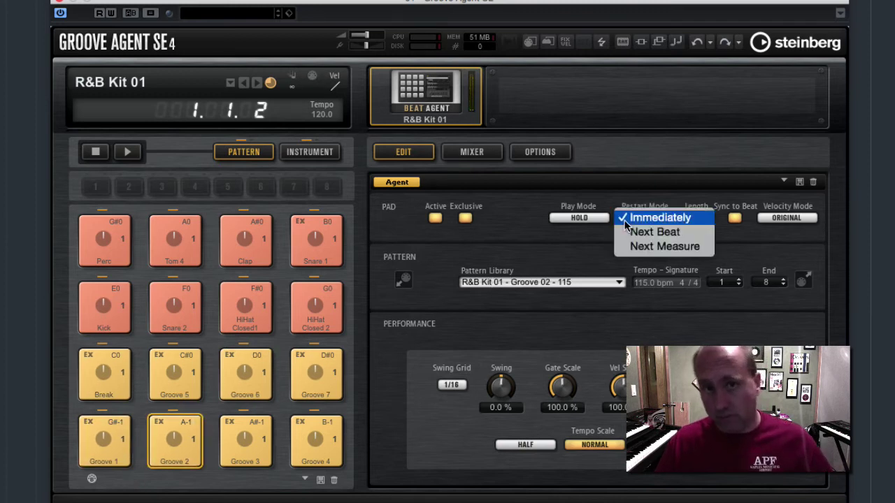
click(623, 231)
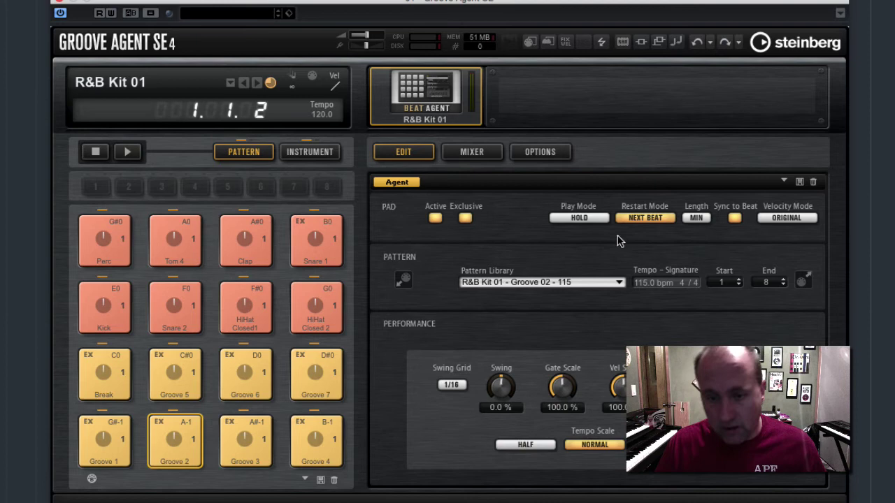
- Set Groove 1 to restart on Next Measure, then test the Break and Groove 3 pads
click(110, 442)
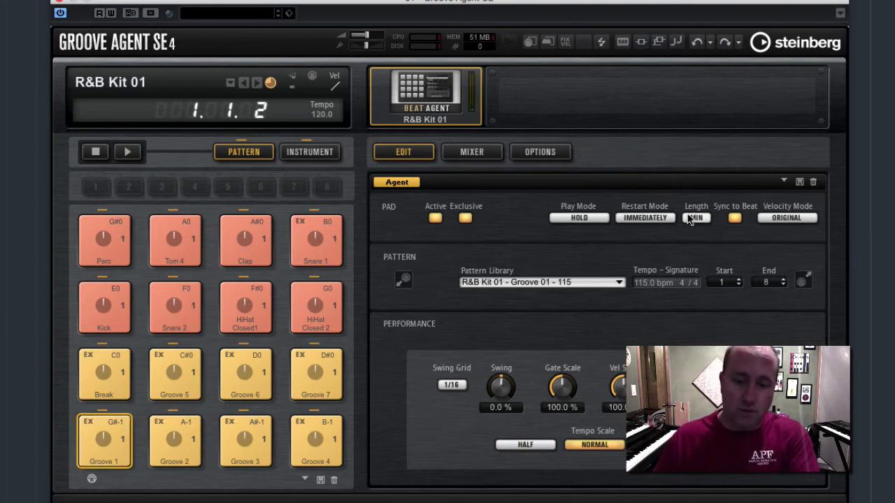
click(645, 218)
click(640, 246)
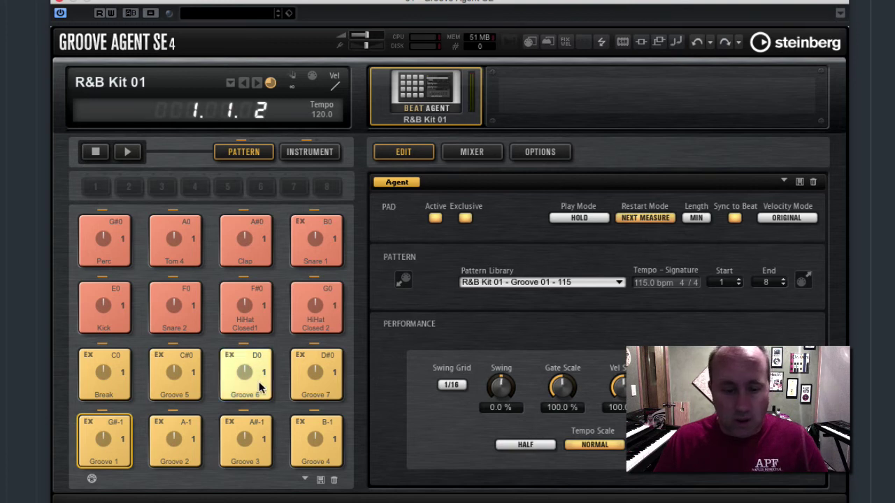
click(313, 435)
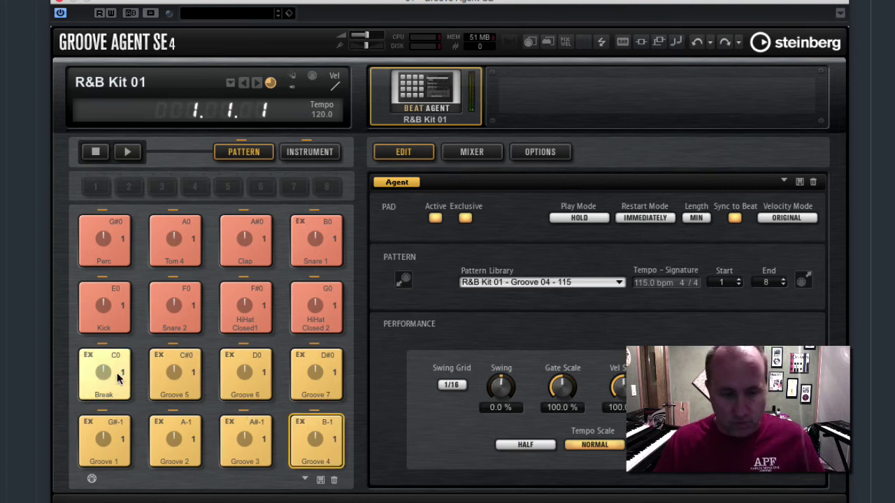
click(117, 373)
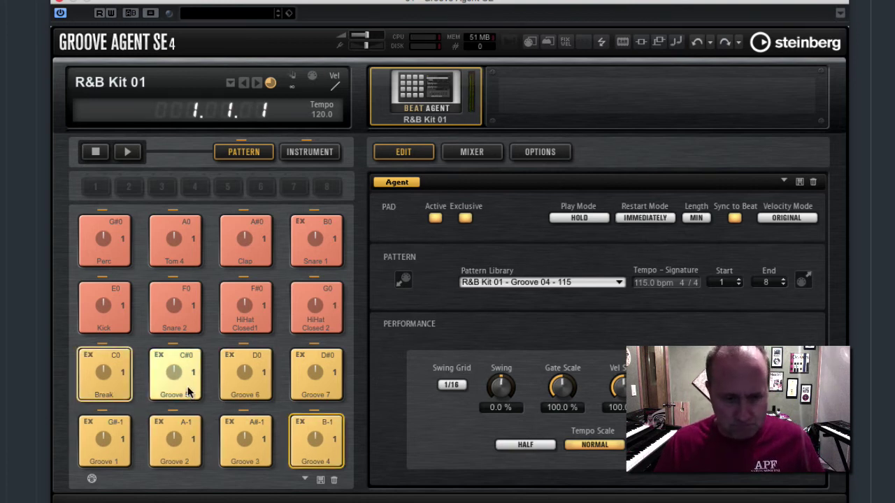
click(245, 441)
- Set Restart Mode to Next Measure for the Break pad and another groove pad together
click(123, 380)
click(319, 461)
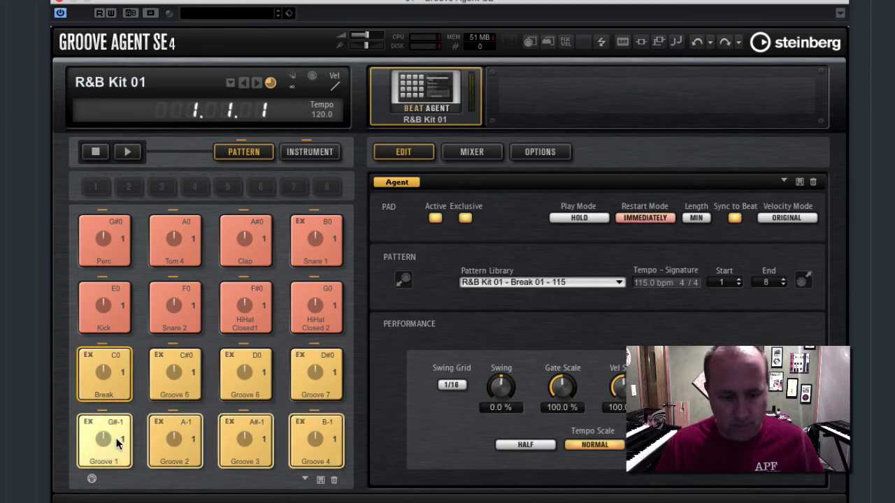
click(625, 218)
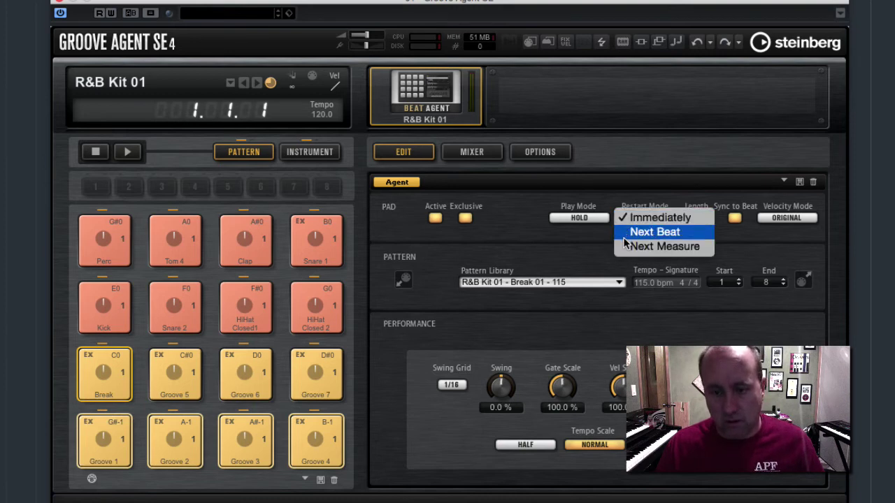
click(626, 247)
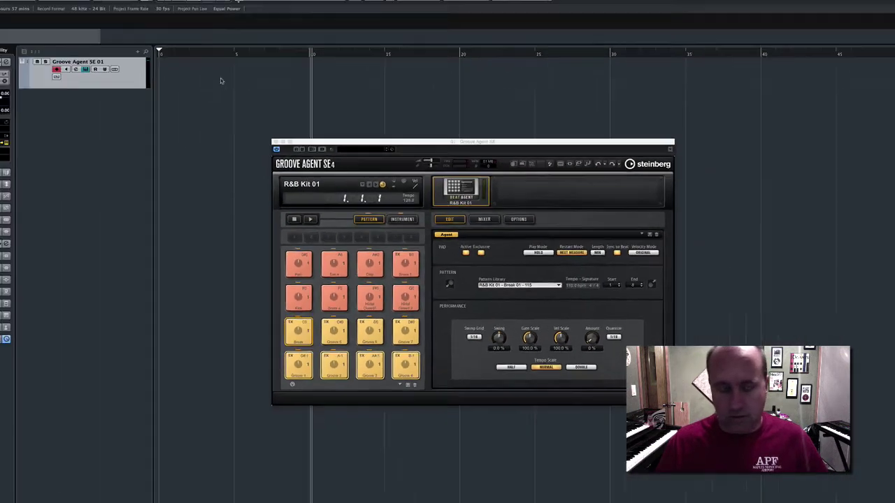
- Record a fresh take of pad triggers from the project start, stopping after about 12 seconds
key(period)
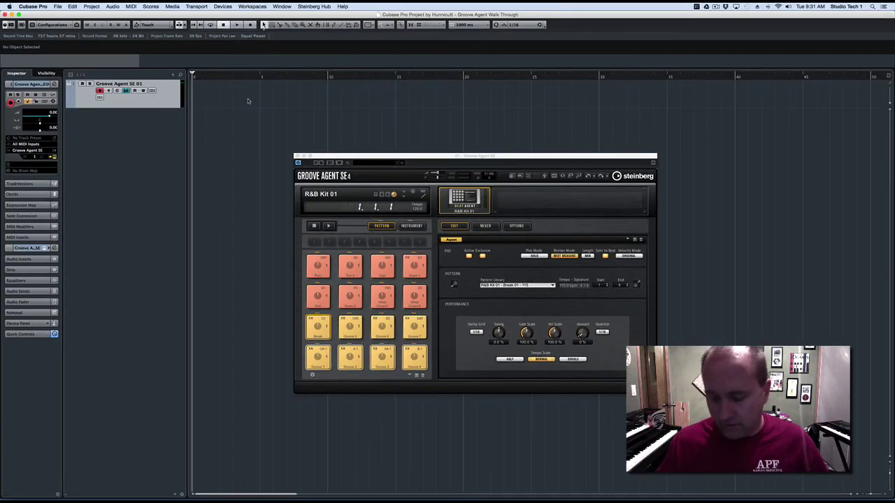
key(KP_Multiply)
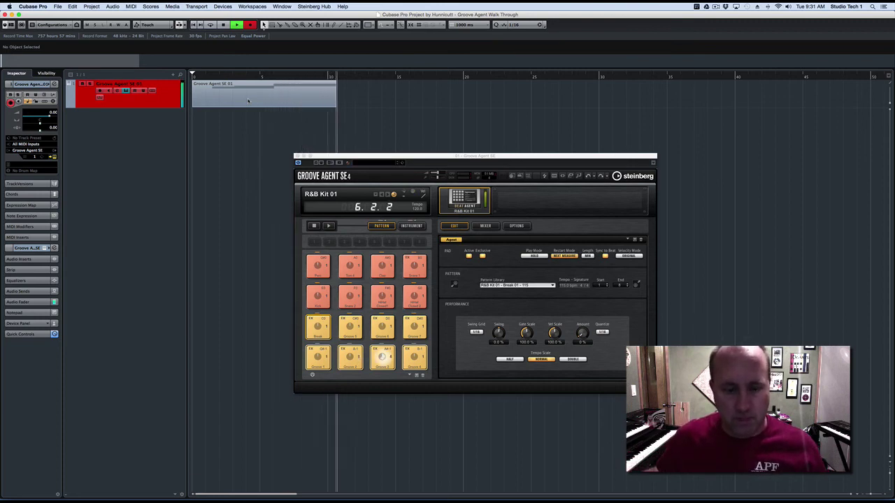
key(space)
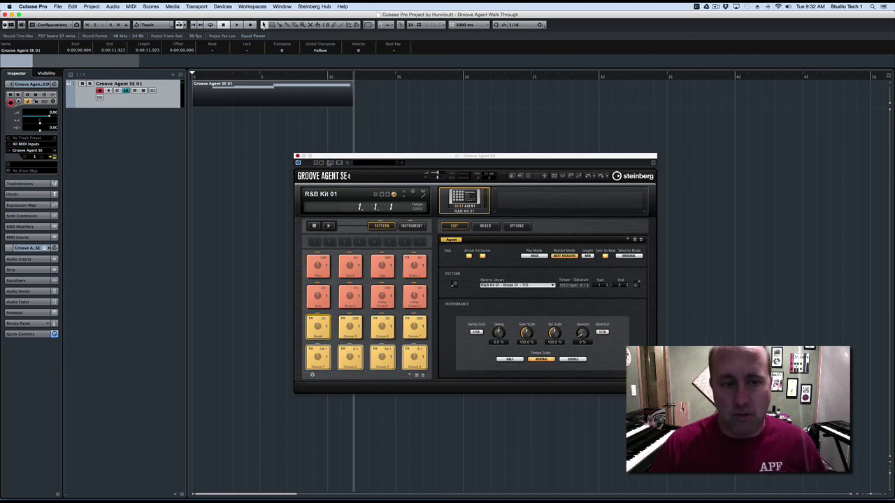
- Close the Groove Agent SE plug-in window
click(297, 155)
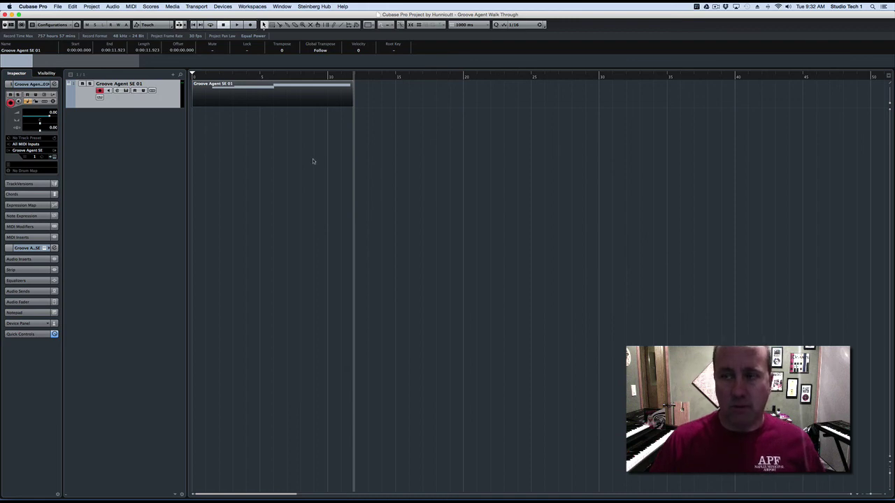